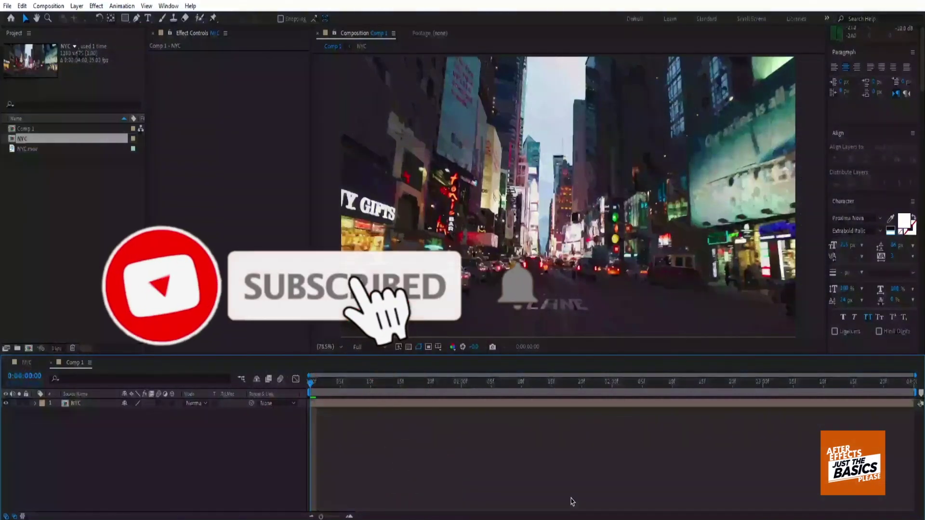
Apply the 3D Camera Tracker to the NYC footage layer from the Animation menu
left_click(99, 407)
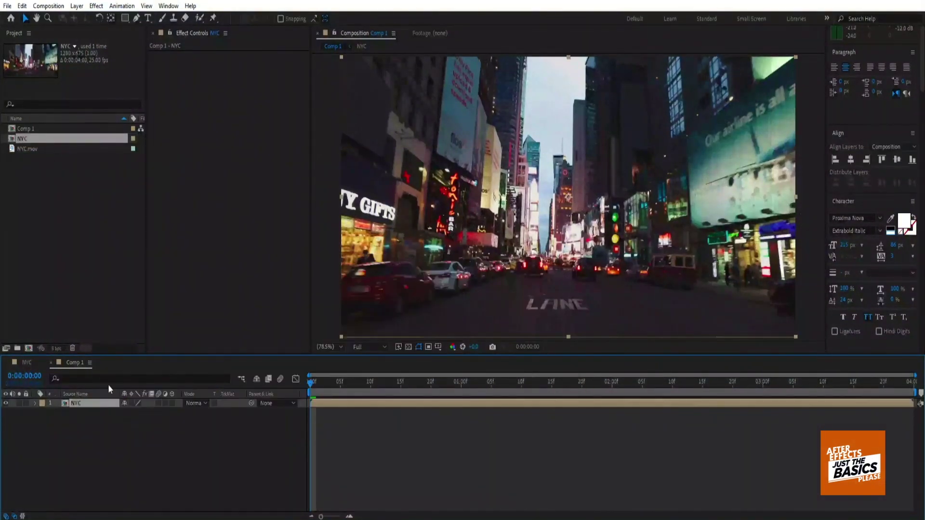
left_click(122, 6)
left_click(133, 205)
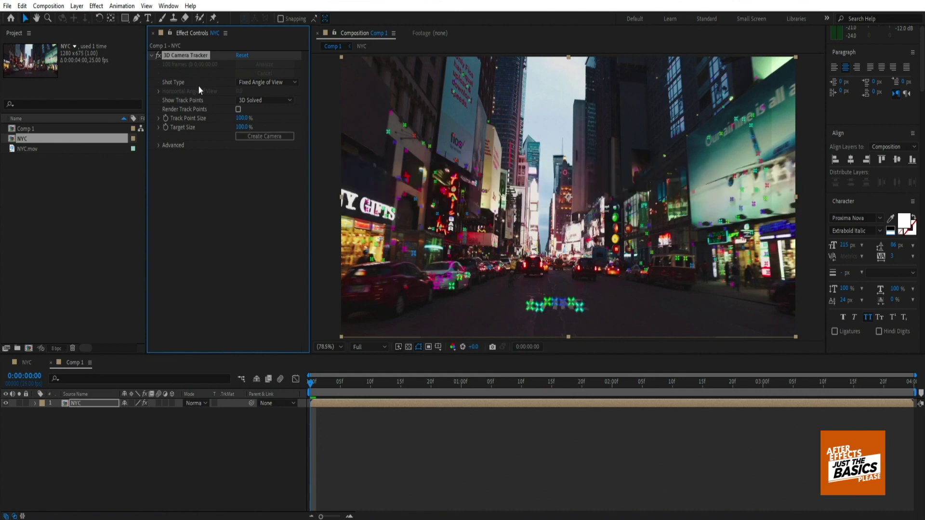
Check the track at 0:00:02:08 and create a tracked solid and camera from the track points
left_click_drag(318, 391, 660, 381)
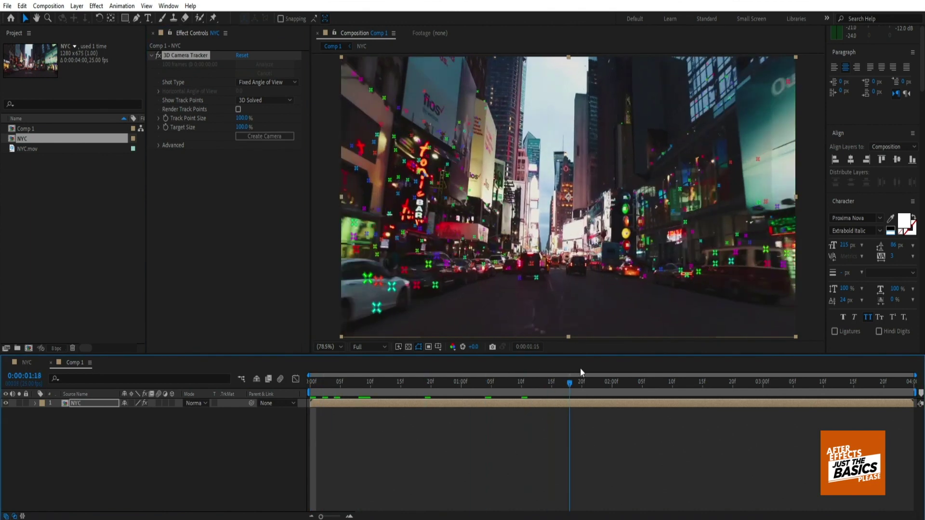
right_click(475, 173)
left_click(487, 188)
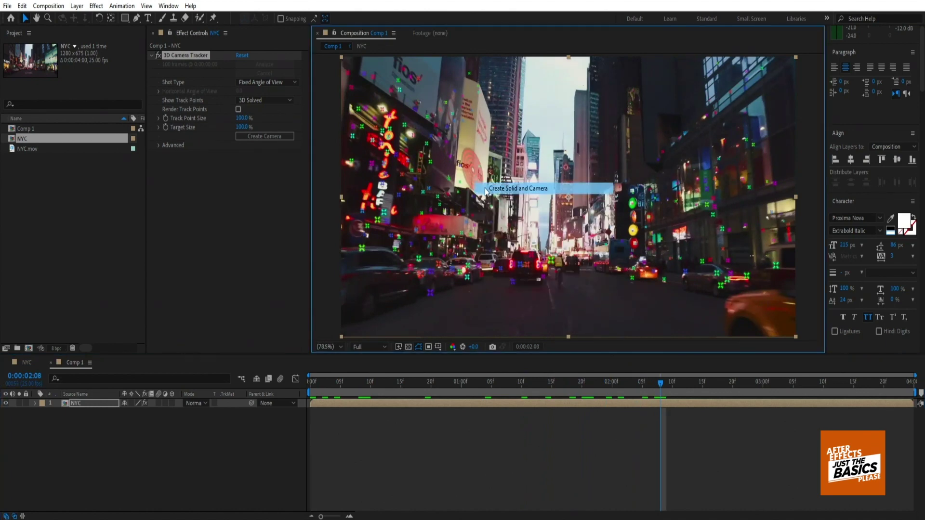
mouse_move(384, 382)
left_mouse_down()
mouse_move(738, 394)
mouse_move(521, 401)
left_mouse_up()
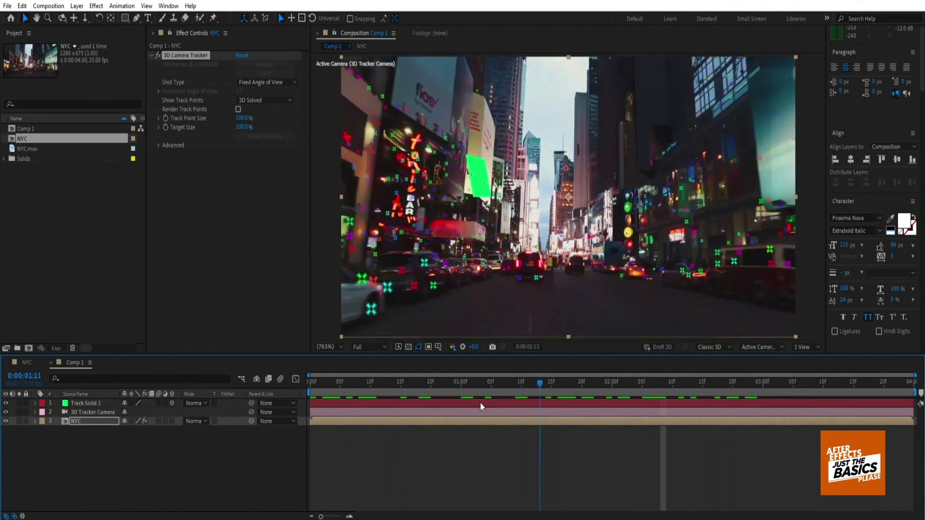
Replace Track Solid 1 and the camera with a new solid and camera at the traffic-light points at 0:00:02:21
left_click(88, 404)
left_click(86, 412, "shift")
key("Delete")
left_click(112, 404)
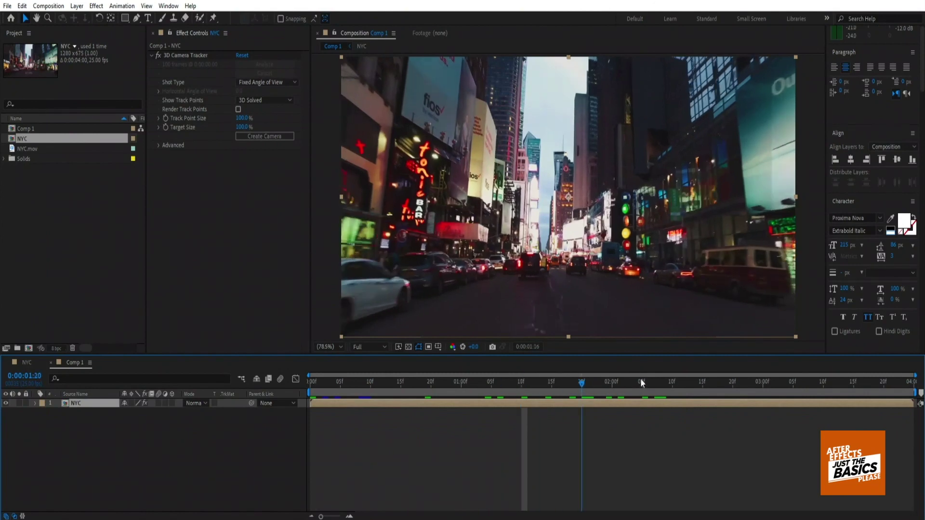
left_click(739, 383)
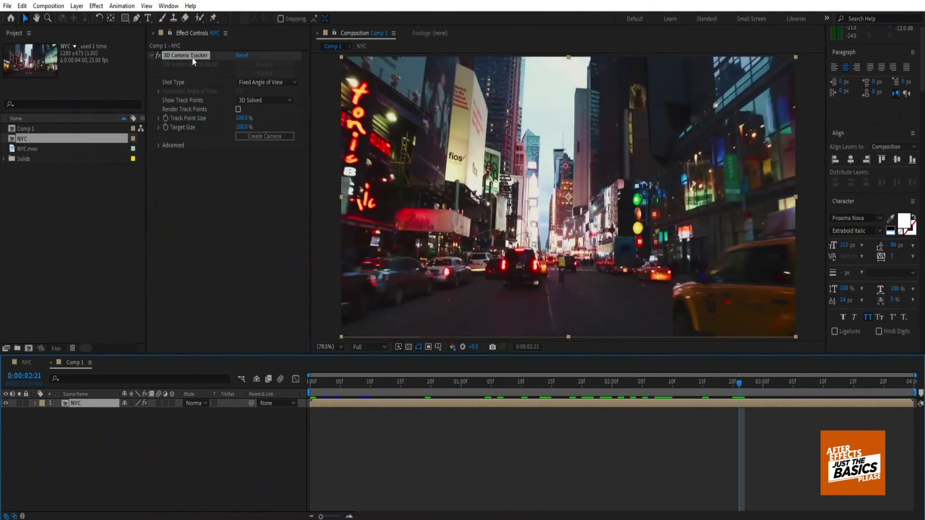
left_click(181, 55)
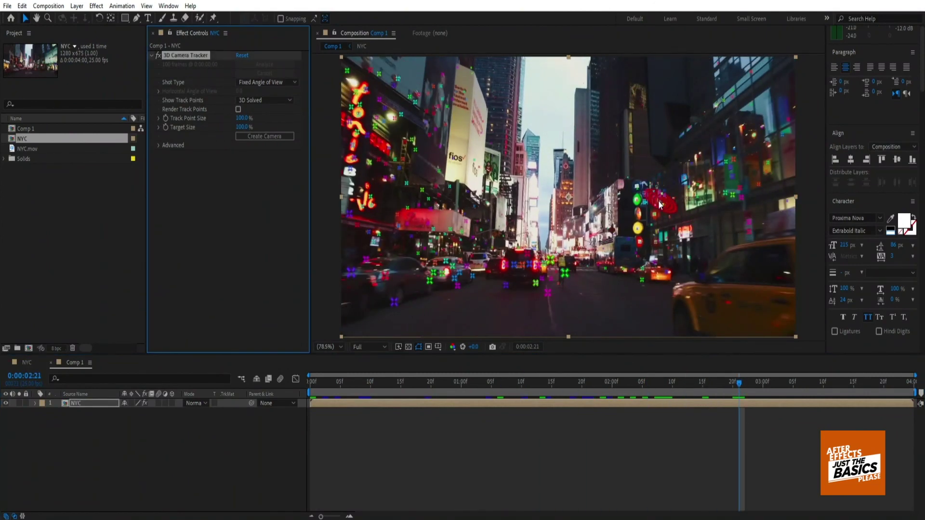
right_click(657, 197)
left_click(701, 216)
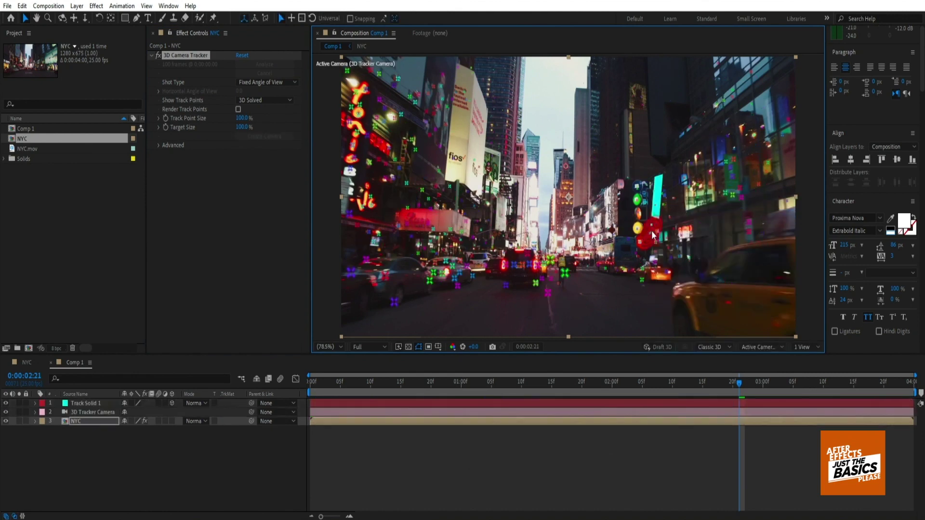
Enlarge the cyan track solid, show its Position values, and add a new black solid
left_click(85, 402)
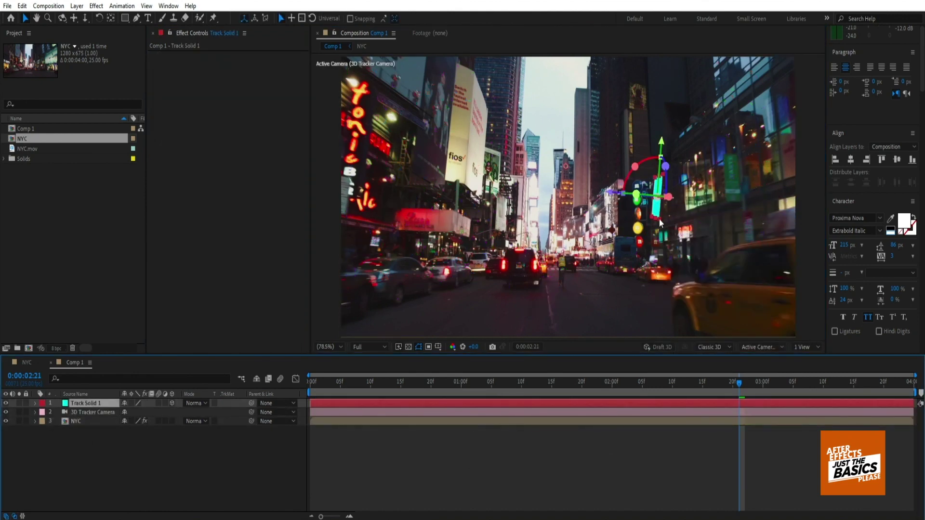
left_click_drag(658, 217, 669, 246)
left_click(160, 441)
left_click(95, 406)
key("p")
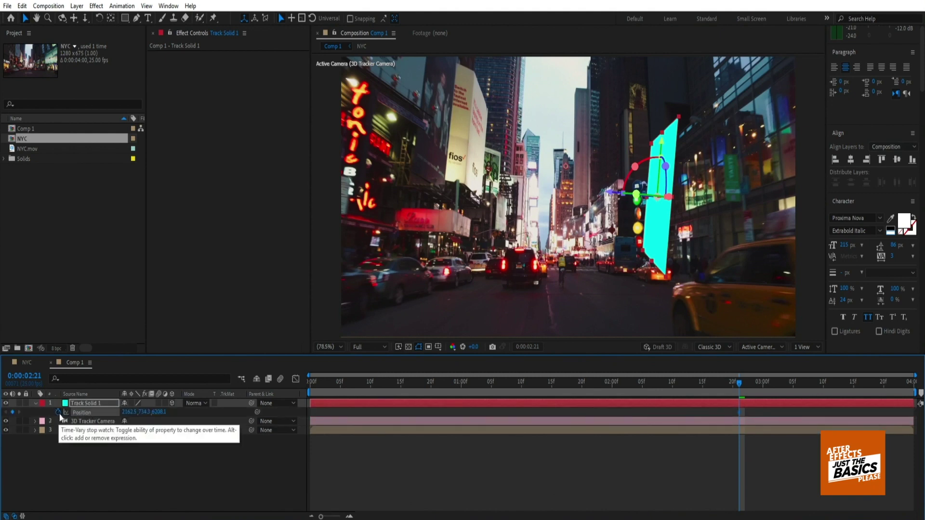
left_click(89, 438)
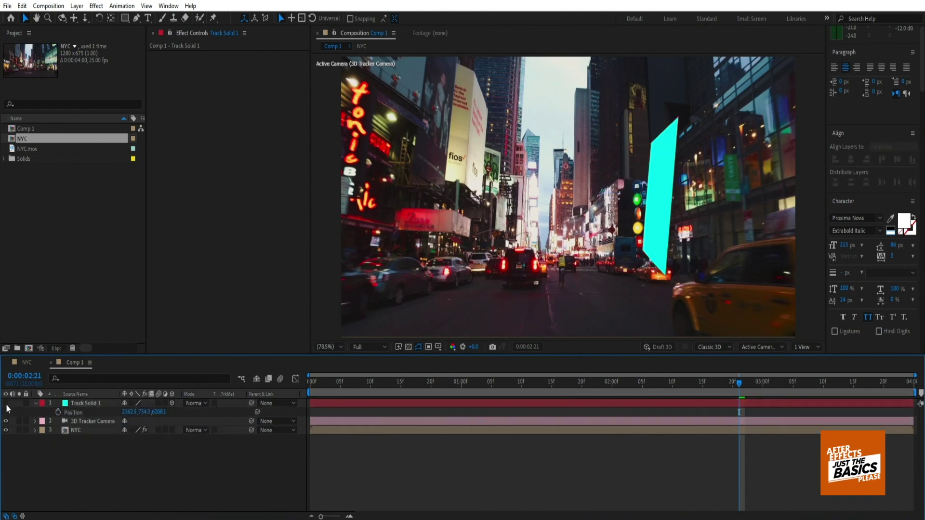
key("ctrl+y")
left_click(523, 424)
Apply the Video Copilot Element effect to Black Solid 1
left_click(96, 5)
mouse_move(276, 219)
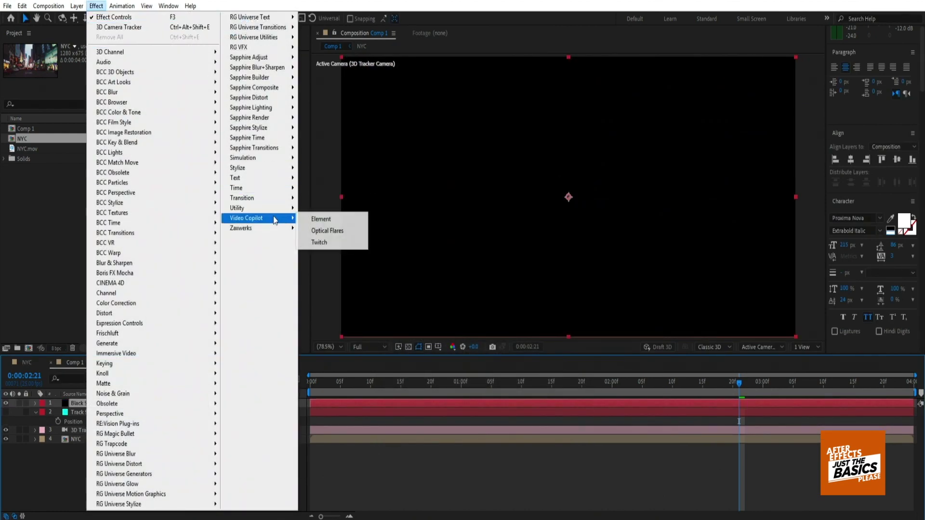
left_click(326, 222)
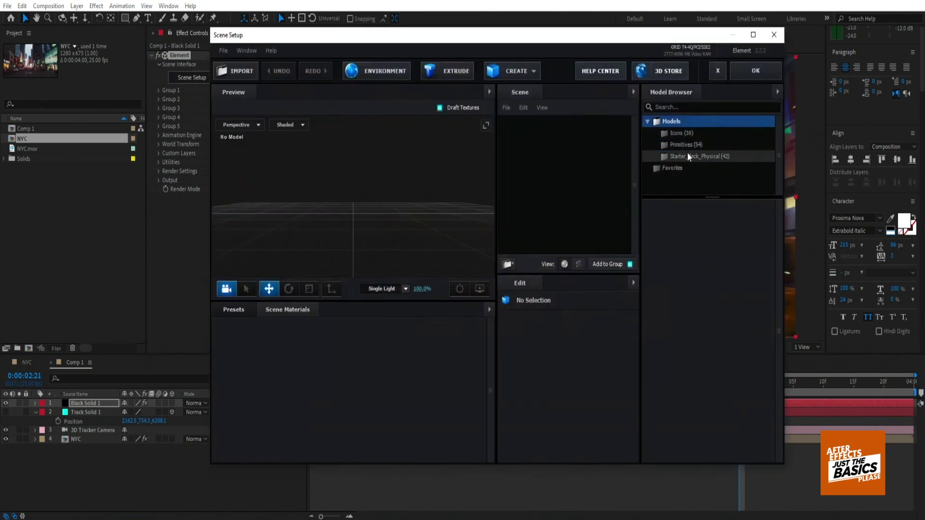
Load the soda_can model from Starter_Pack_Physical in Element's Scene Setup and confirm
left_click(687, 155)
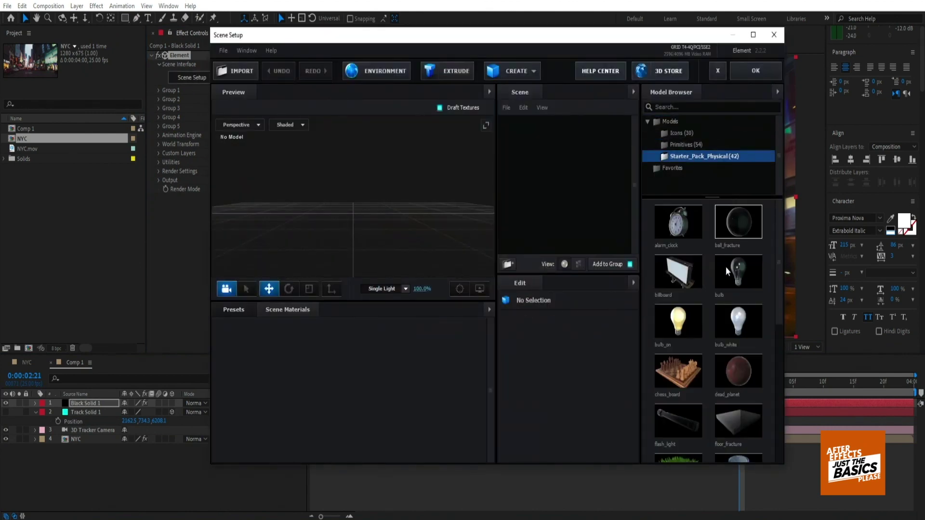
scroll(729, 308, "down", 3)
scroll(733, 308, "down", 3)
left_click(741, 291)
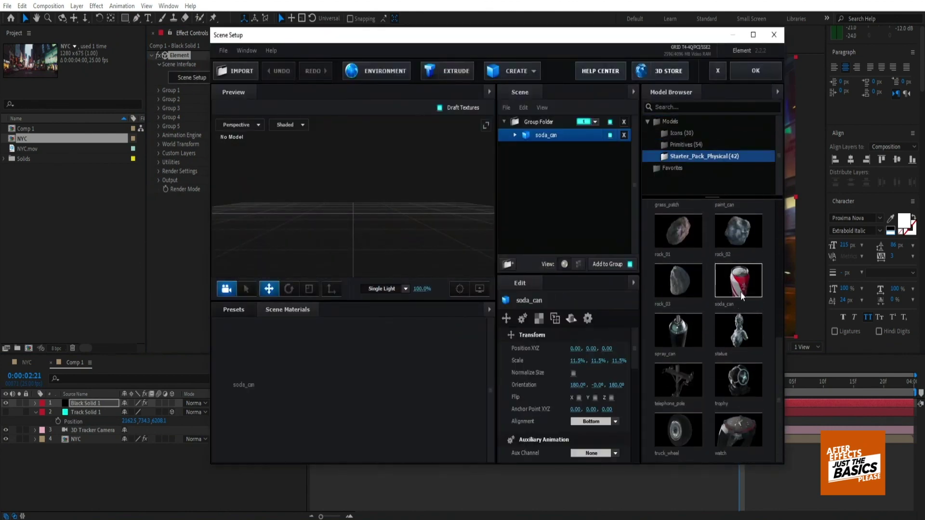
left_click(756, 70)
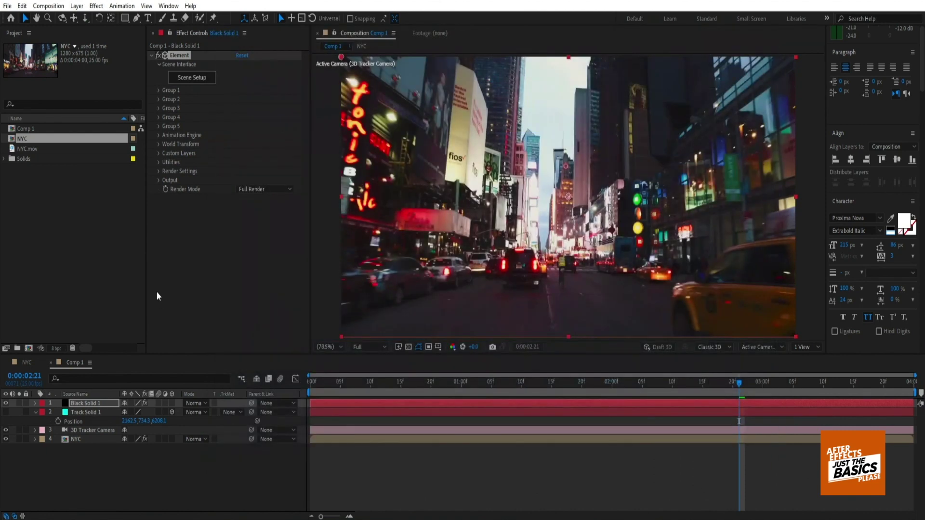
left_click(159, 91)
Enter Track Solid 1's position into Group 1's Particle Replicator, with Position Z 6208.0
left_click(166, 108)
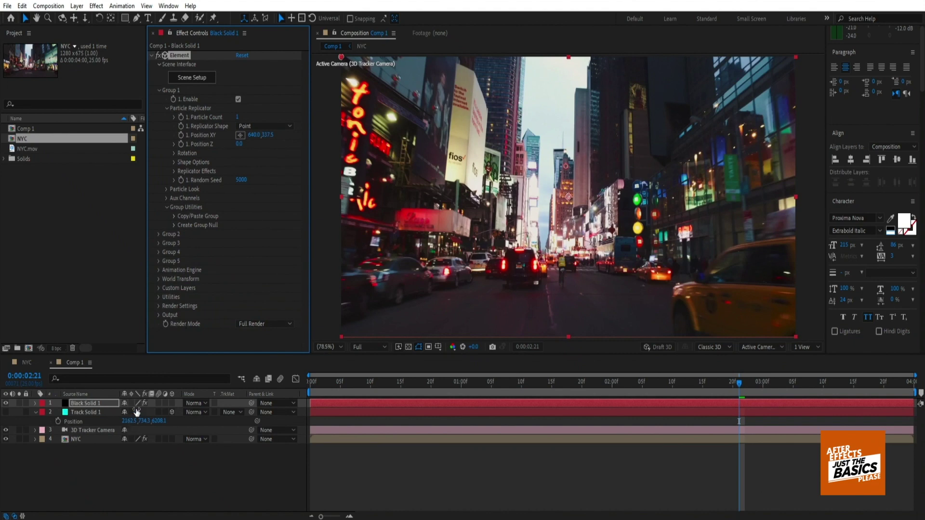
left_click(239, 145)
type("734.3")
left_click(238, 144)
key("Return")
Raise the particle size to 167, randomise rotation to 29°, and nudge the can right
left_click(166, 189)
left_click_drag(243, 198, 251, 206)
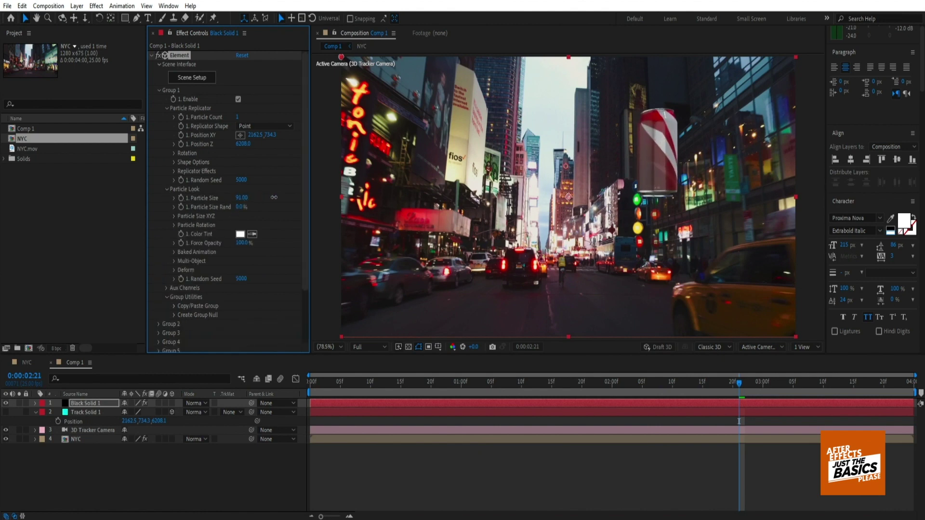
left_click(174, 225)
left_click_drag(245, 269, 270, 278)
mouse_move(409, 378)
left_mouse_down()
mouse_move(732, 378)
mouse_move(382, 381)
left_mouse_up()
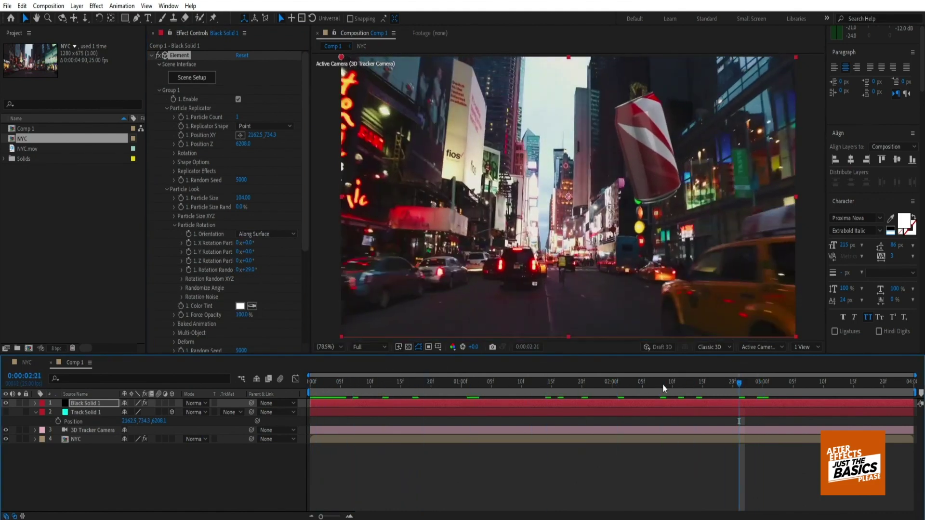
left_click_drag(243, 197, 489, 236)
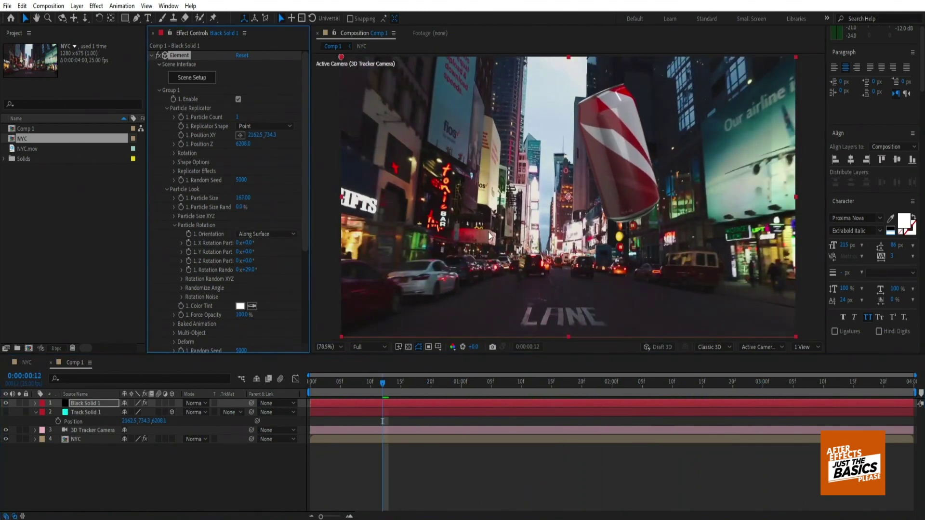
left_click_drag(251, 139, 283, 140)
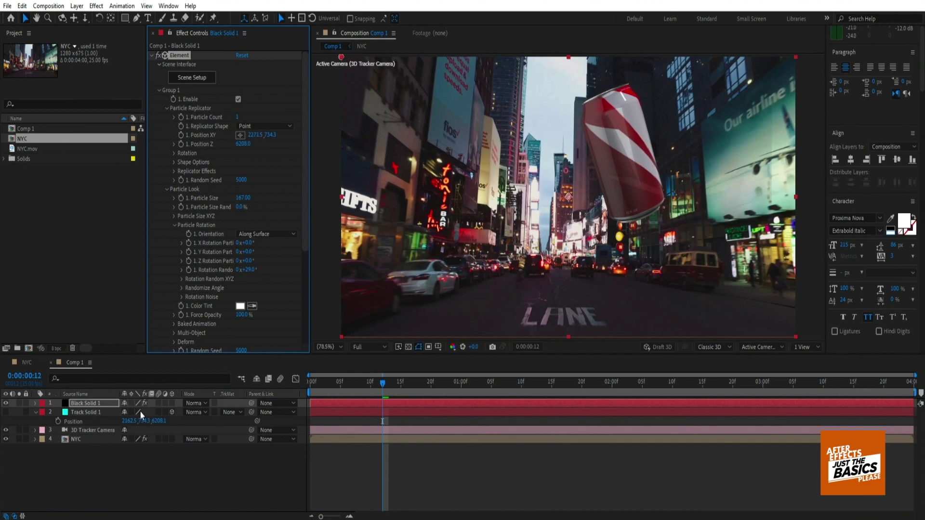
left_click(77, 412)
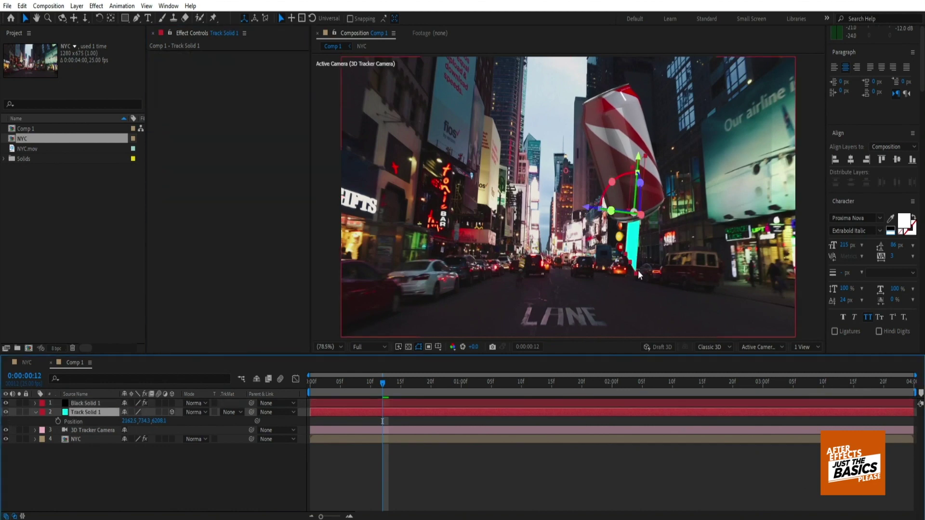
Set Track Solid 1's Z rotation to 224.3 so it faces the camera, and enlarge it
key("r")
left_click(128, 420)
type("224.3")
key("Tab")
key("Tab")
key("Return")
key("ctrl+z")
key("ctrl+z")
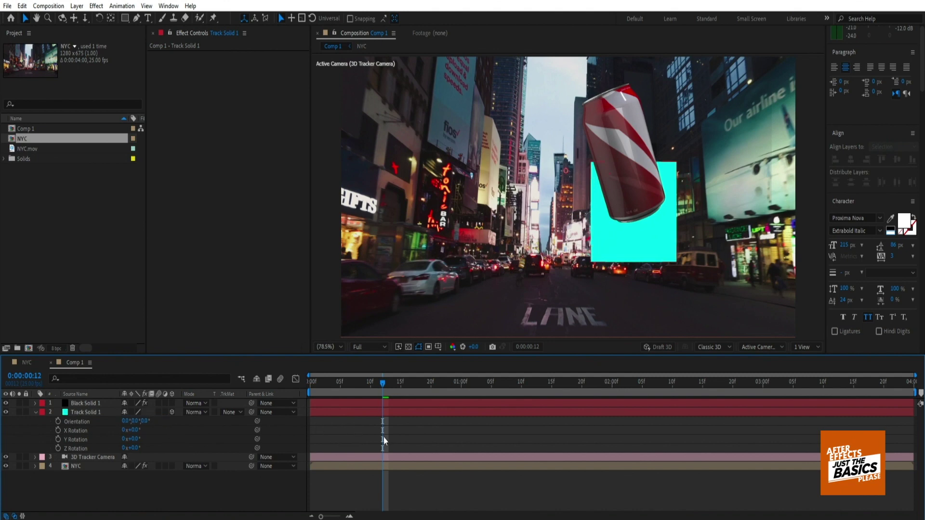
left_click(83, 413)
left_click_drag(676, 260, 695, 281)
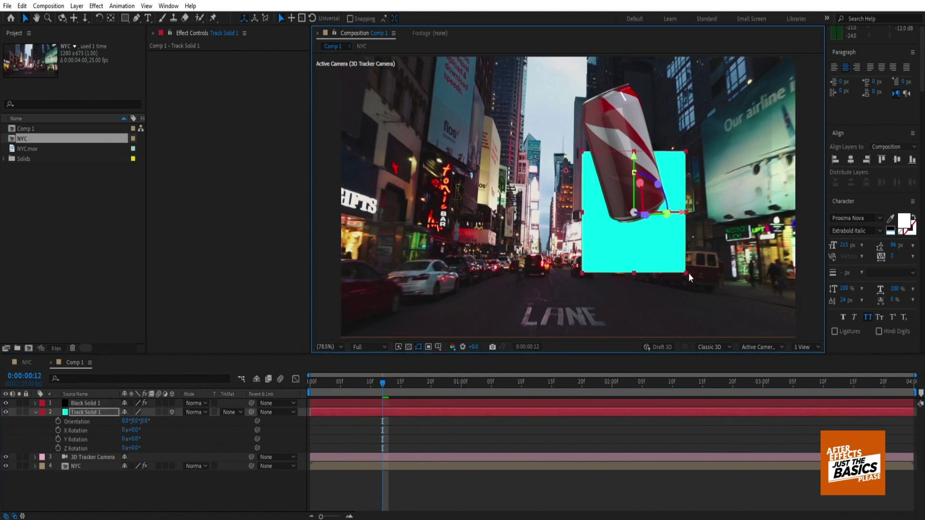
Draw a closed five-point Pen mask on the cyan solid beside the can
left_click(137, 18)
left_click(662, 155)
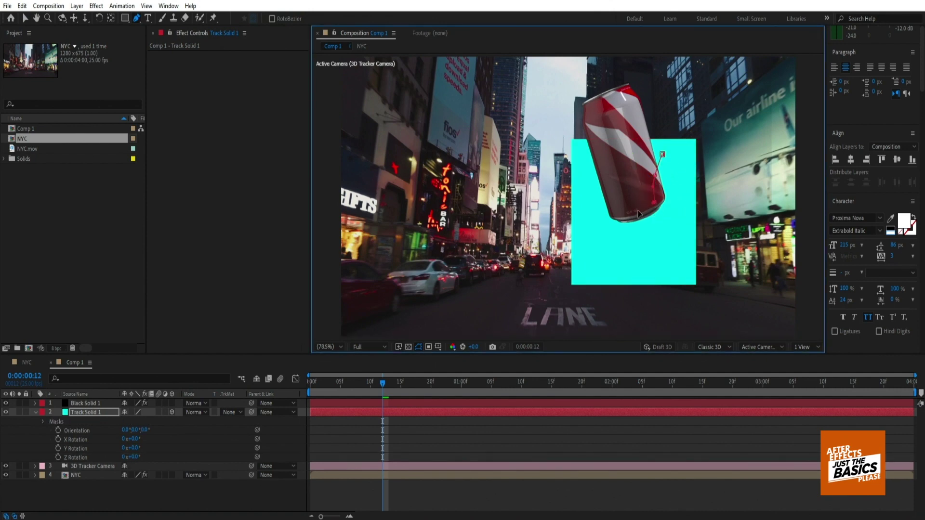
left_click(624, 240)
left_click(655, 255)
left_click(739, 201)
left_click(711, 149)
left_click(662, 154)
Move the can's layer below Track Solid 1 to use it as a track matte
left_click(36, 413)
left_click_drag(97, 406, 102, 415)
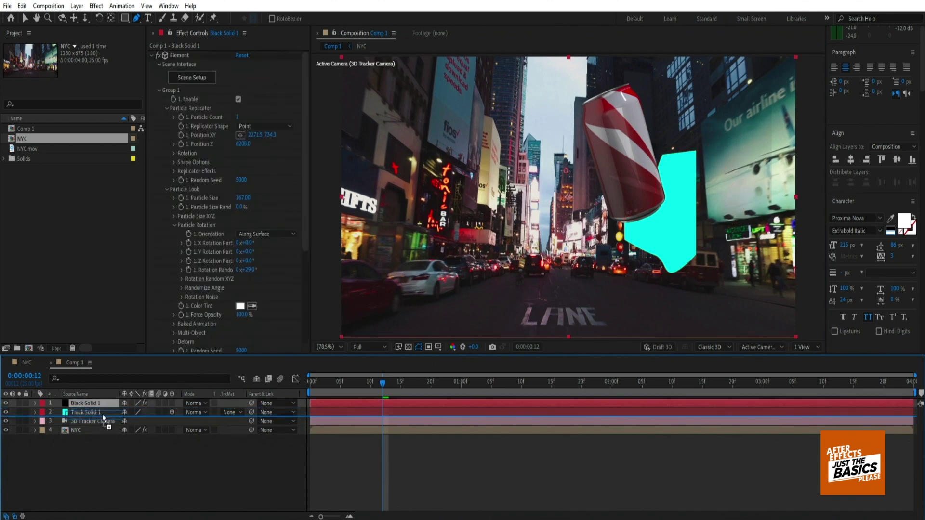
left_click(228, 412)
Set Black Solid 1's track matte to Alpha Inverted, adjust the top-left mask point, and preview
left_click(254, 454)
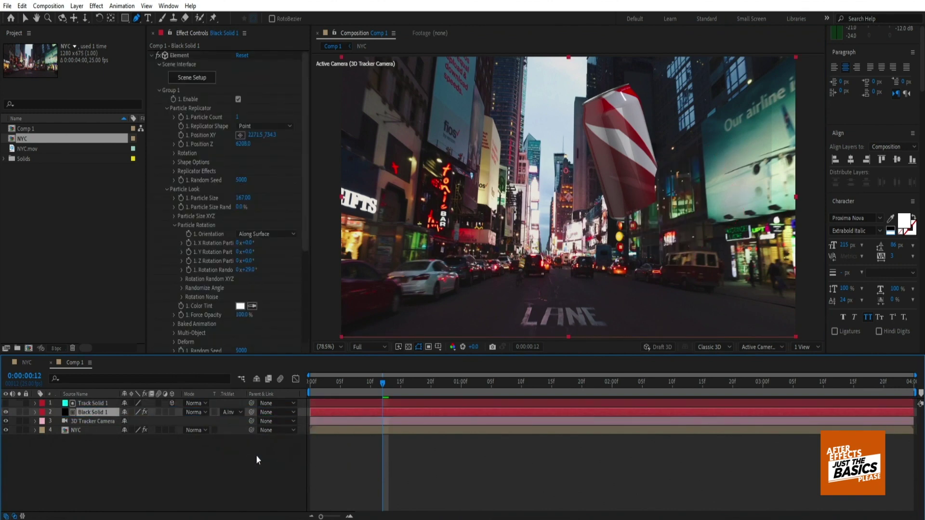
left_click(96, 403)
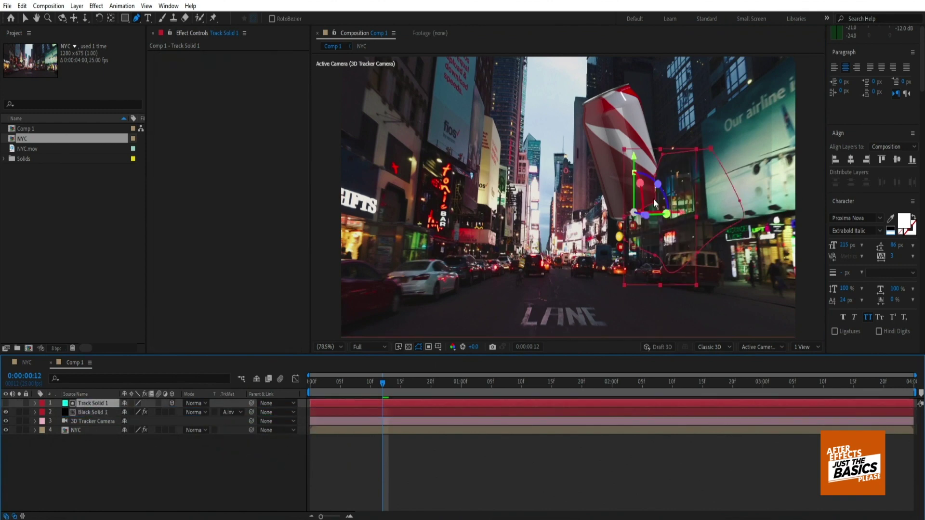
key("v")
left_click_drag(662, 155, 660, 150)
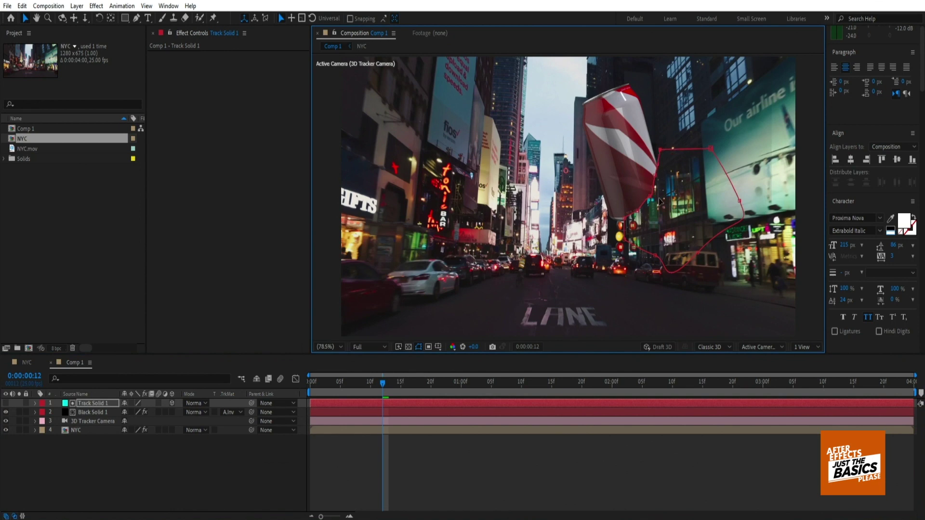
key("F2")
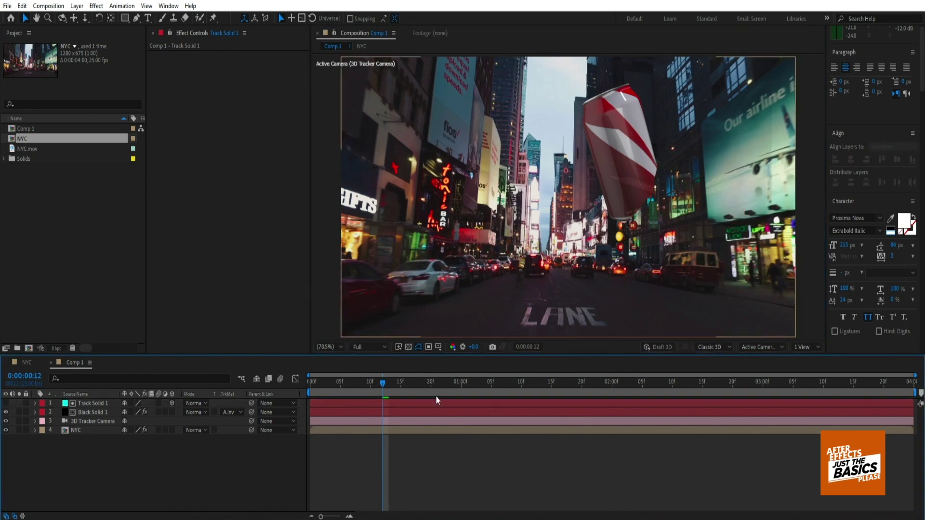
left_click_drag(324, 391, 608, 388)
key("space")
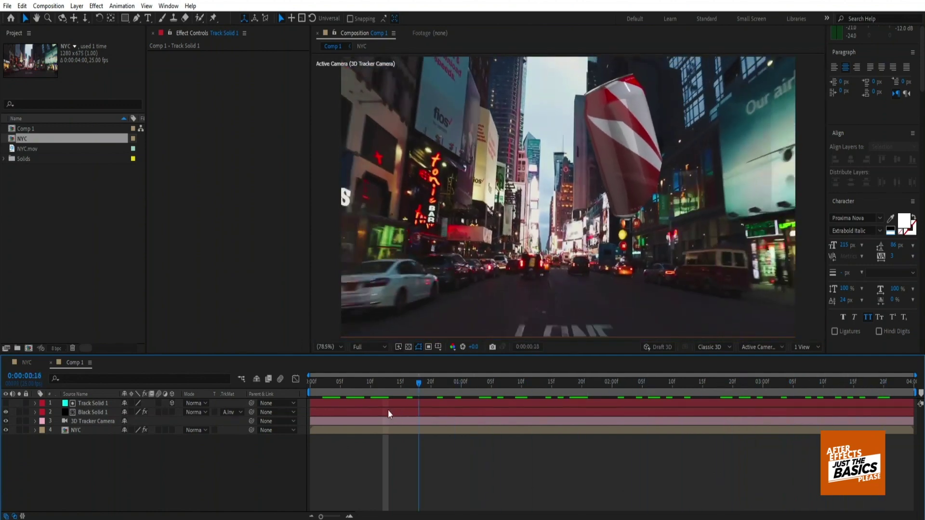
key("space")
Feather Track Solid 1's mask by 50 pixels
left_click(99, 405)
left_click(101, 413)
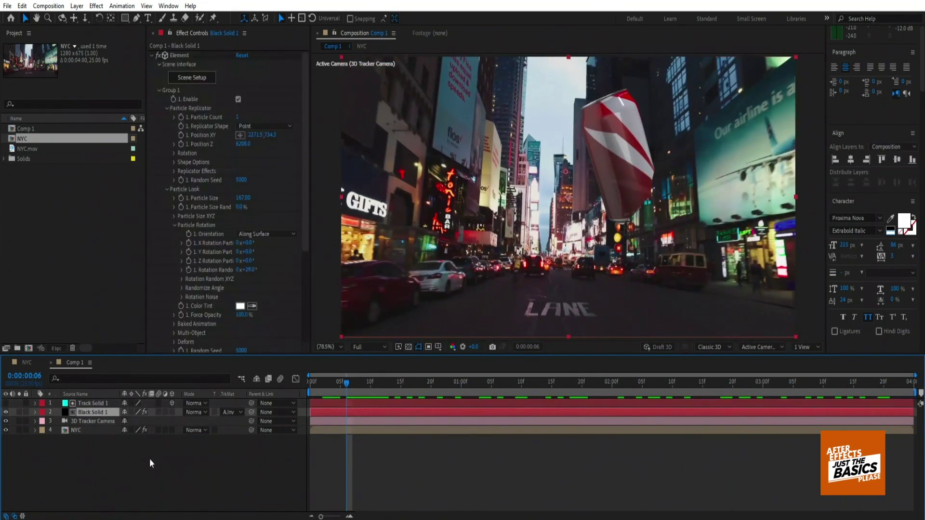
left_click(97, 404)
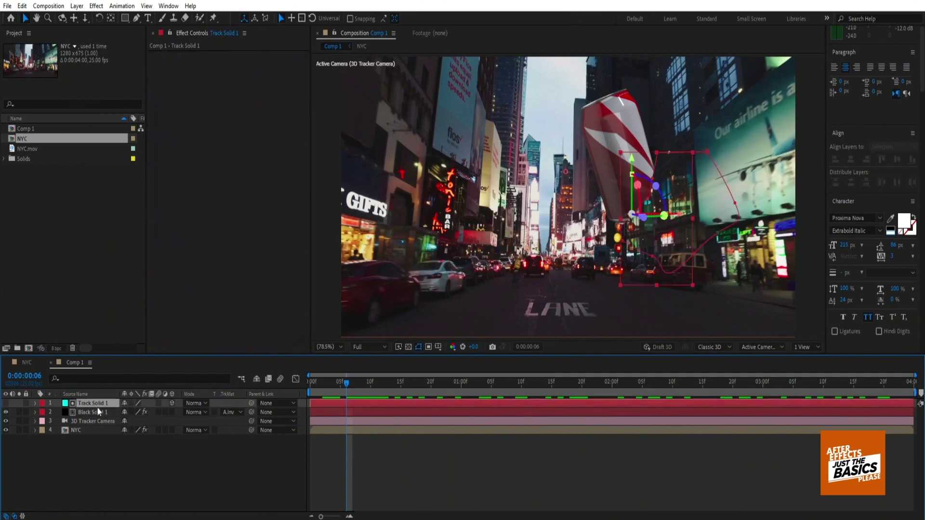
key("m")
key("m")
left_click_drag(133, 430, 179, 433)
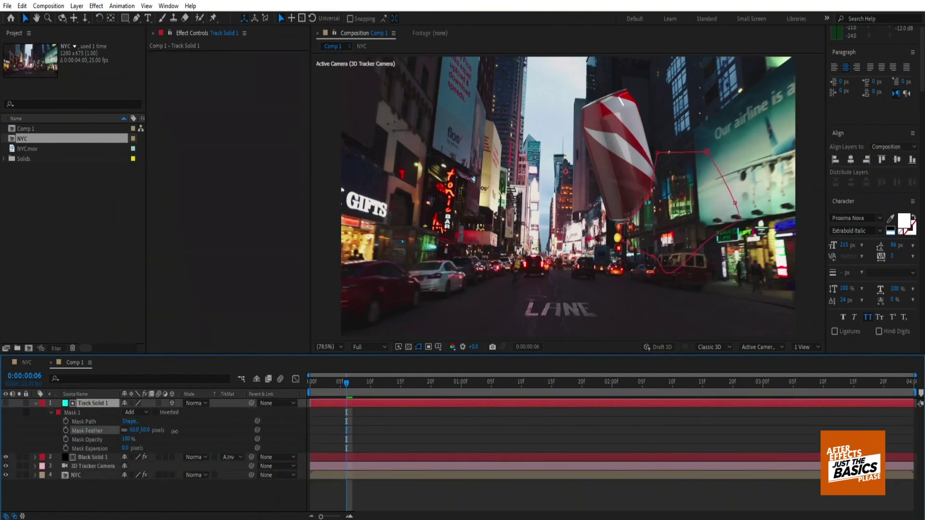
Undo the 50-pixel mask feather on Track Solid 1
left_click(384, 441)
key("ctrl+z")
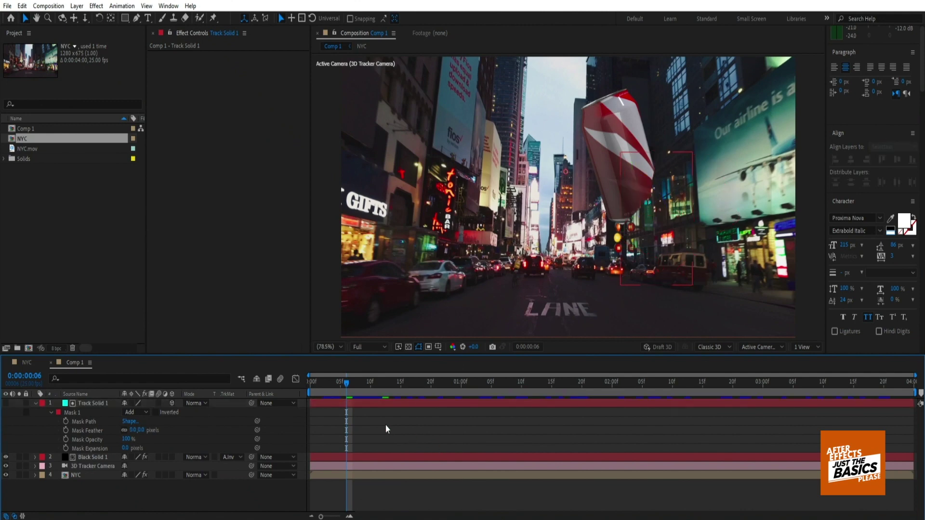
left_click(36, 403)
Shift the can's Element position right to X 2523.5, Y 734.3
left_click(92, 413)
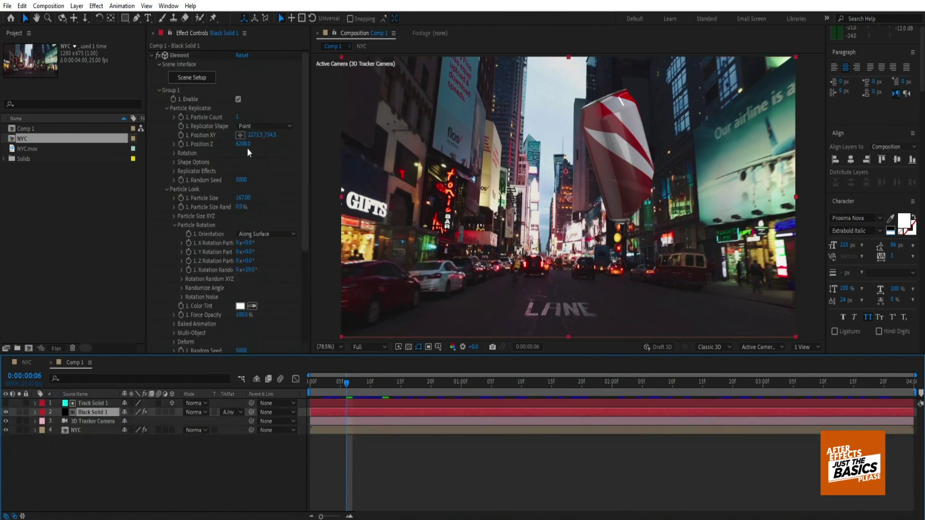
mouse_move(254, 135)
left_mouse_down()
mouse_move(395, 171)
mouse_move(388, 187)
left_mouse_up()
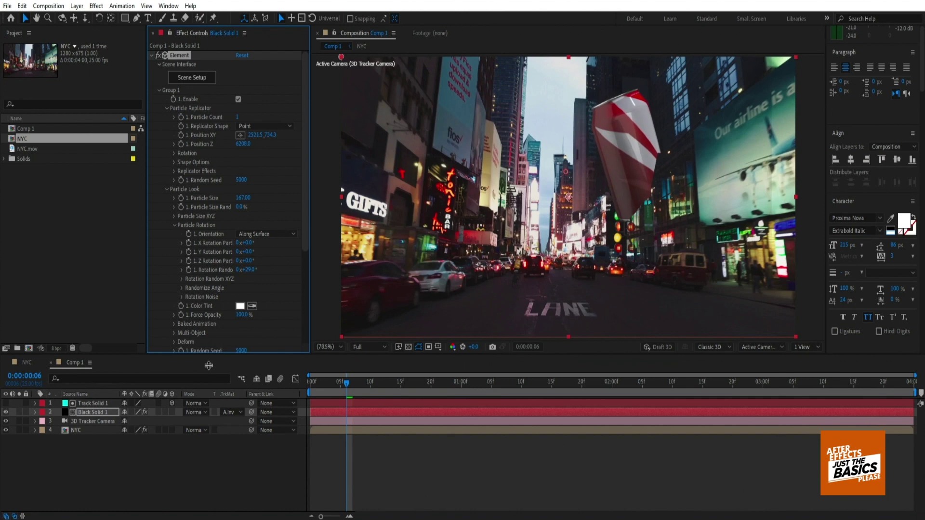
left_click(93, 403)
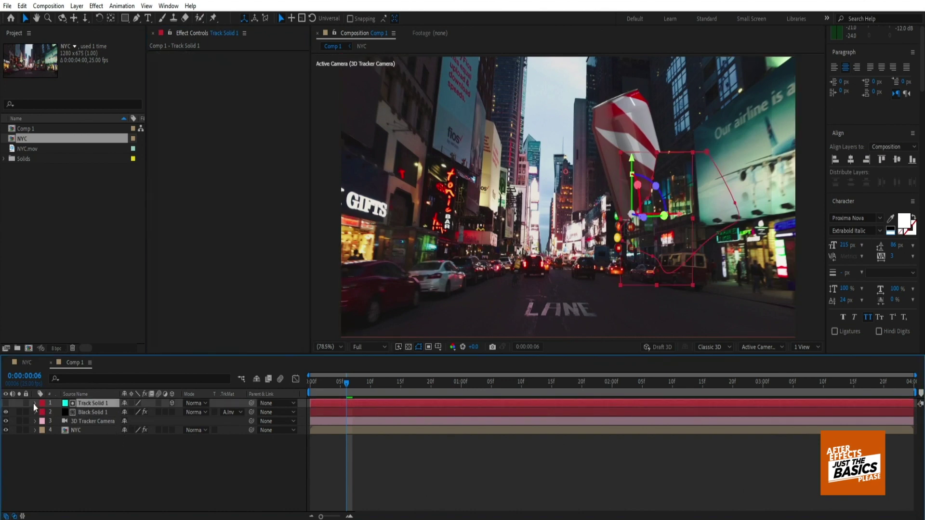
left_click(34, 403)
left_click(96, 6)
Apply Roughen Edges to Track Solid 1 with Border 98.10, edge sharpness 3.13, scale 111, then preview
mouse_move(269, 170)
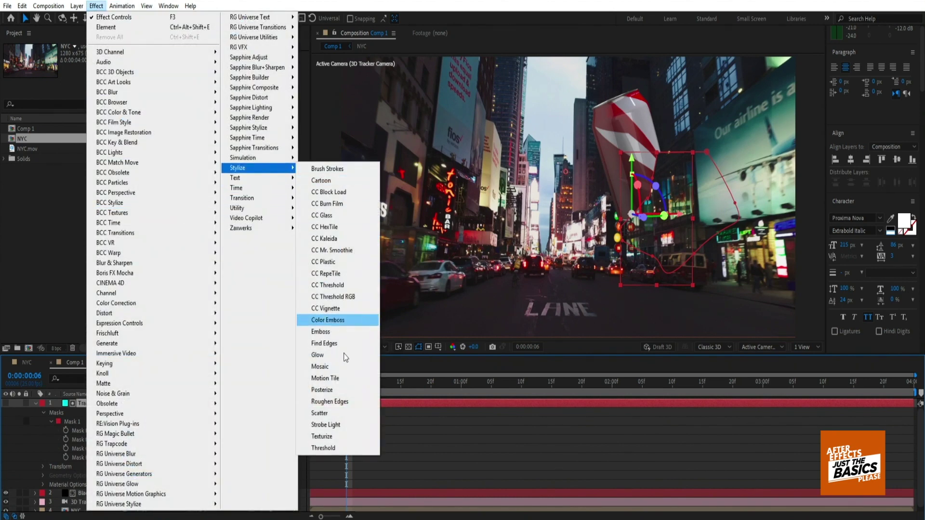
left_click(340, 401)
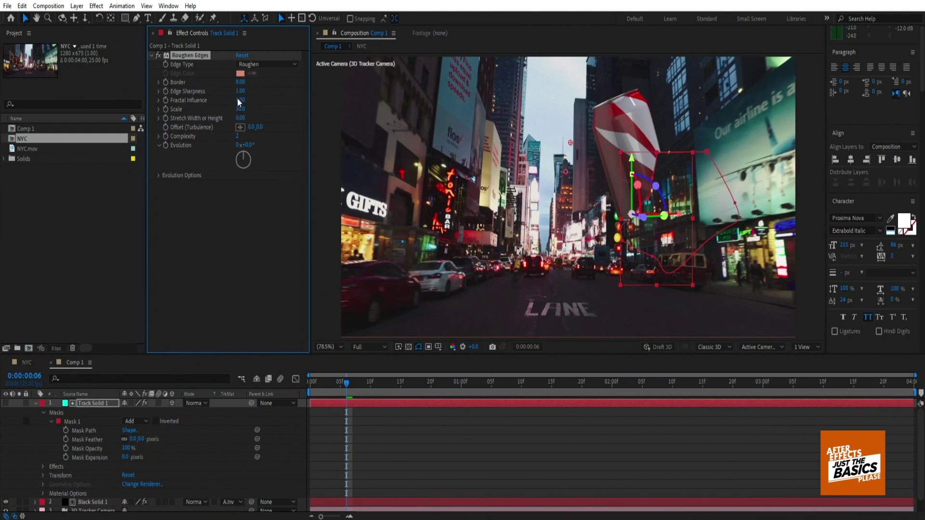
left_click_drag(240, 109, 228, 110)
left_click(482, 439)
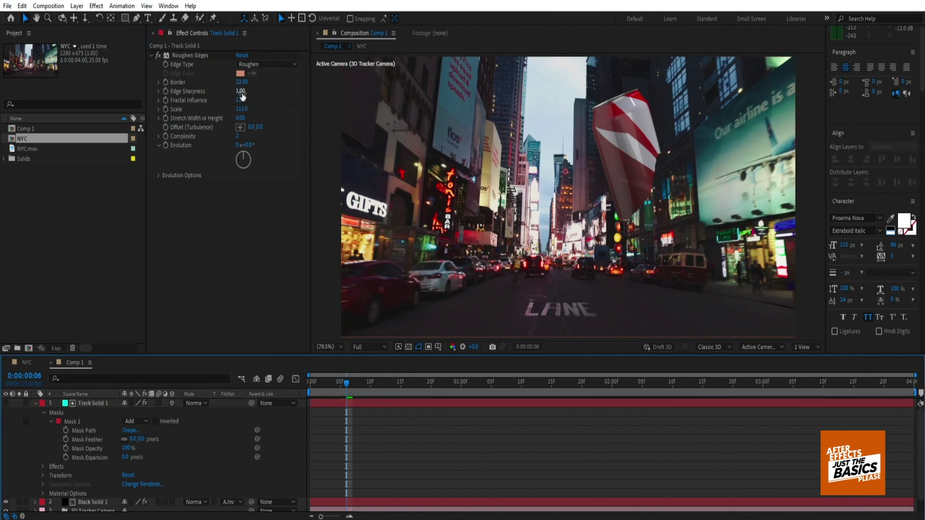
left_click_drag(242, 96, 266, 99)
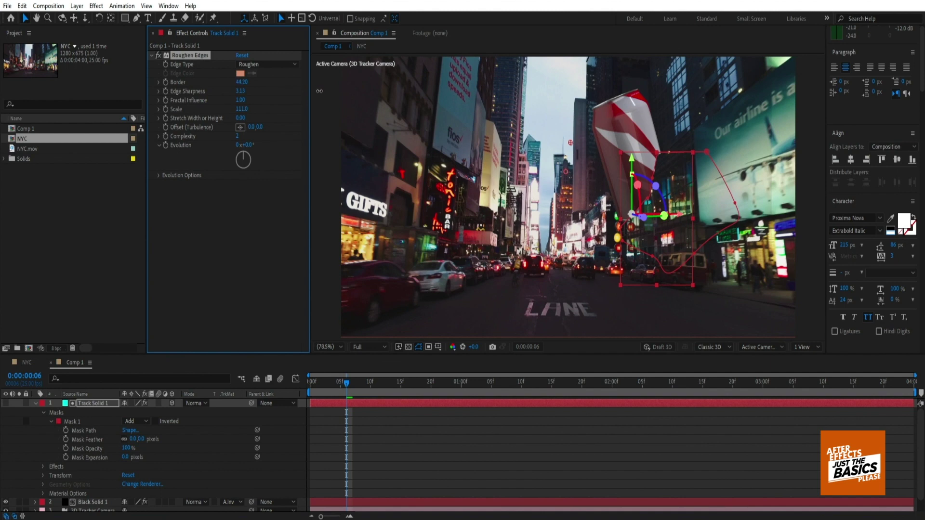
left_click(532, 471)
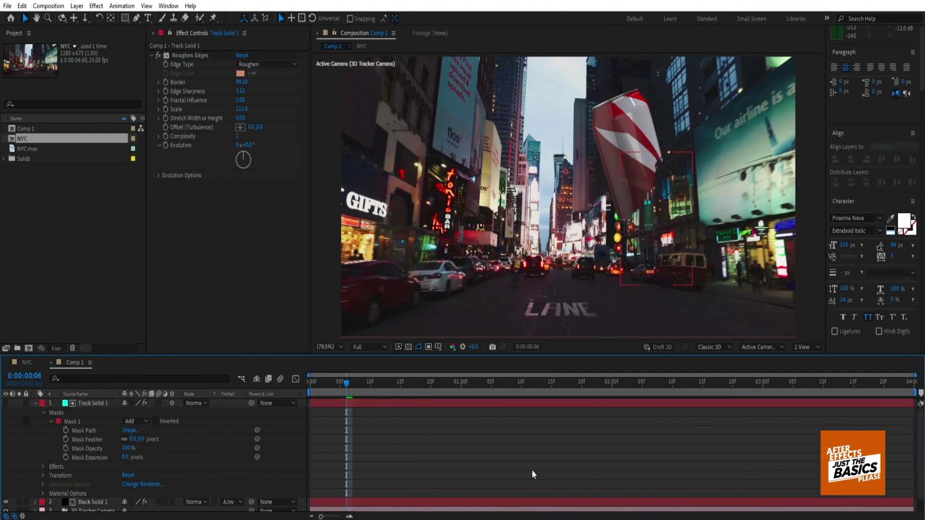
left_click(36, 403)
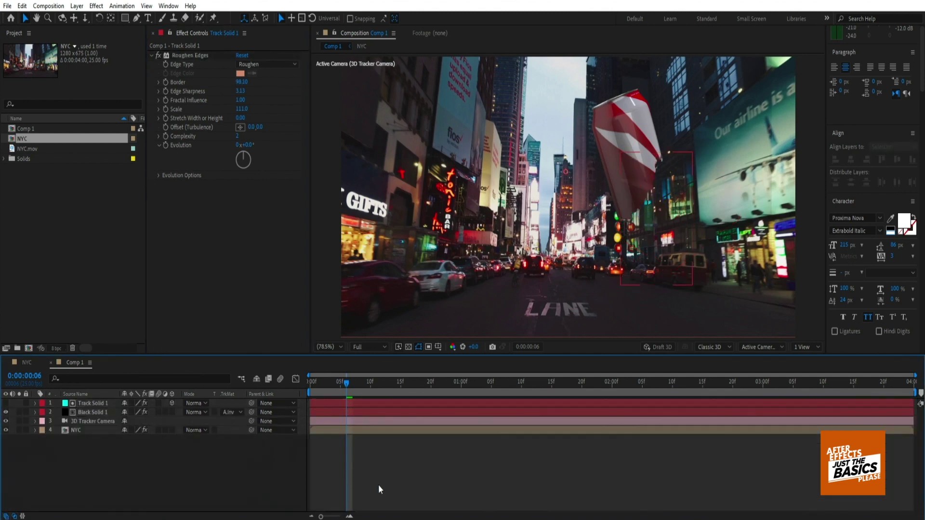
left_click_drag(339, 385, 268, 388)
key("space")
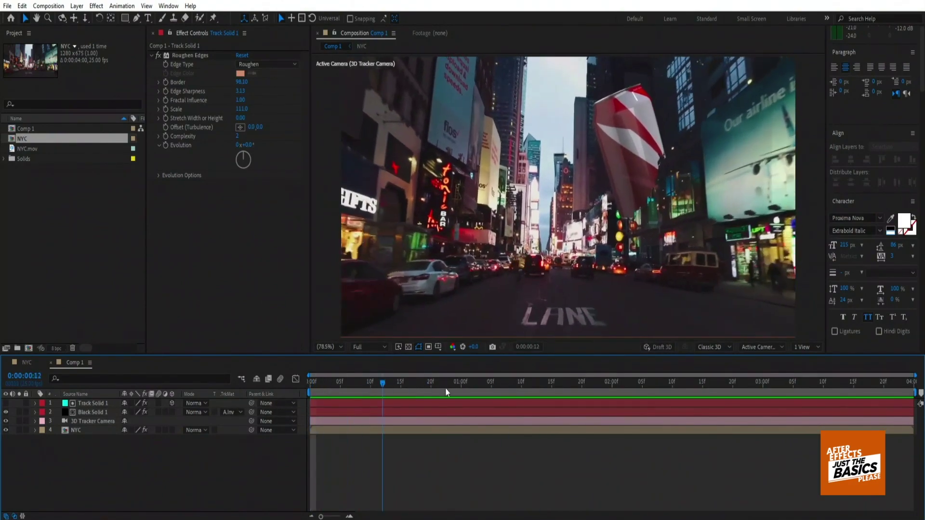
Lower the Roughen Edges scale to 13.0 for a finer ragged matte and replay the preview
key("space")
left_click_drag(241, 109, 205, 115)
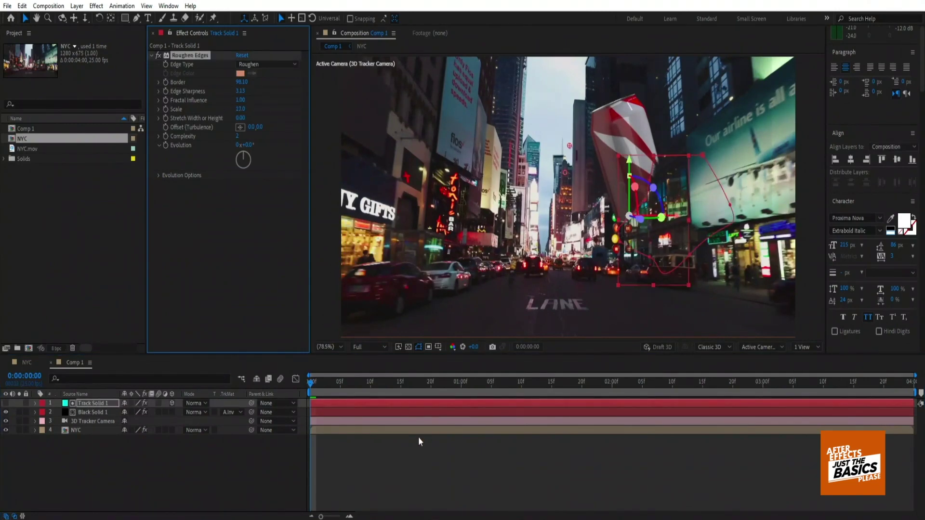
left_click(419, 461)
key("space")
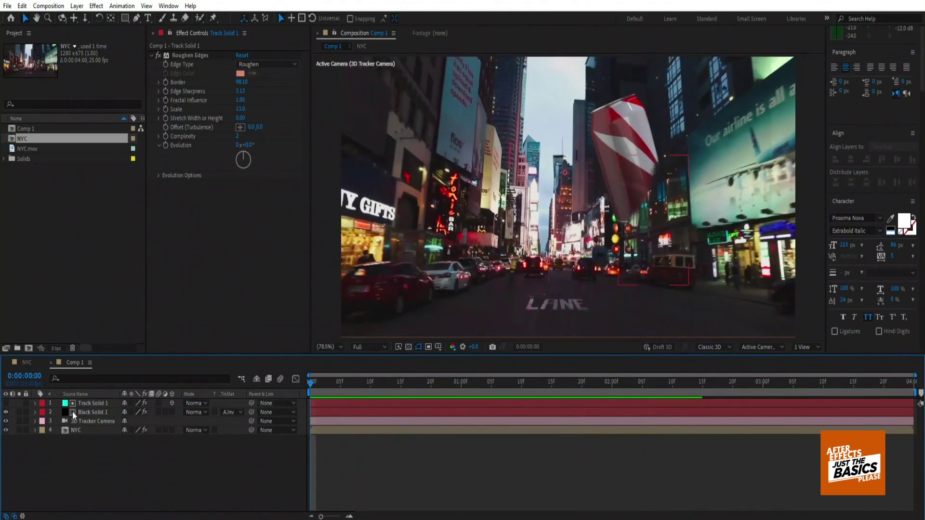
left_click(95, 415)
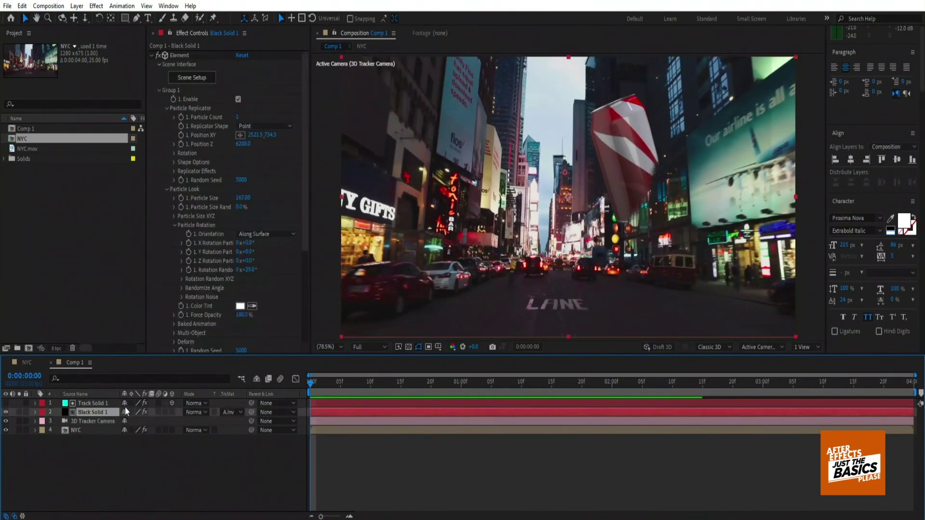
Duplicate the Black Solid 1 and Track Solid 1 layers, then delete the extra Track Solid 1 copy
left_click(99, 404, "shift")
key("ctrl+d")
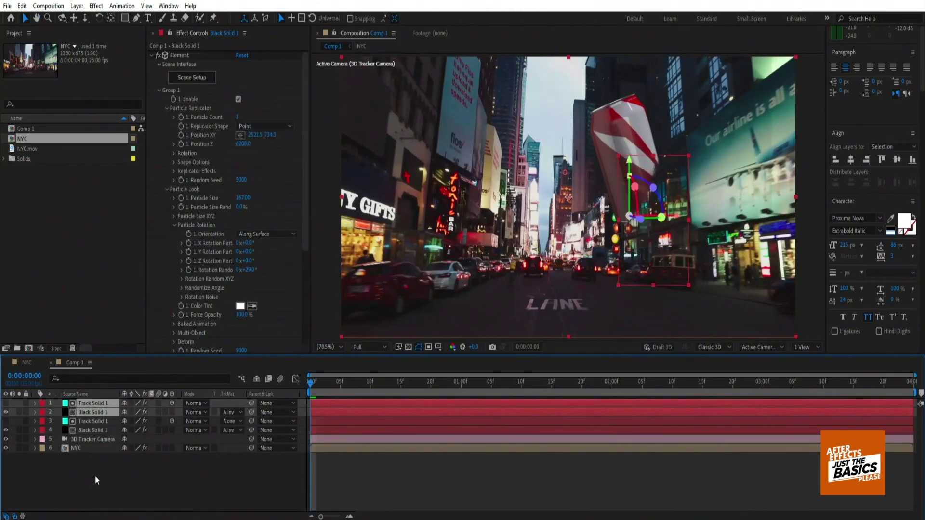
left_click(95, 475)
left_click(93, 406)
left_click(226, 411)
key("Delete")
Duplicate the NYC footage and alpha-matte the copy to the Black Solid 1 copy, which gets no matte
left_click(82, 440)
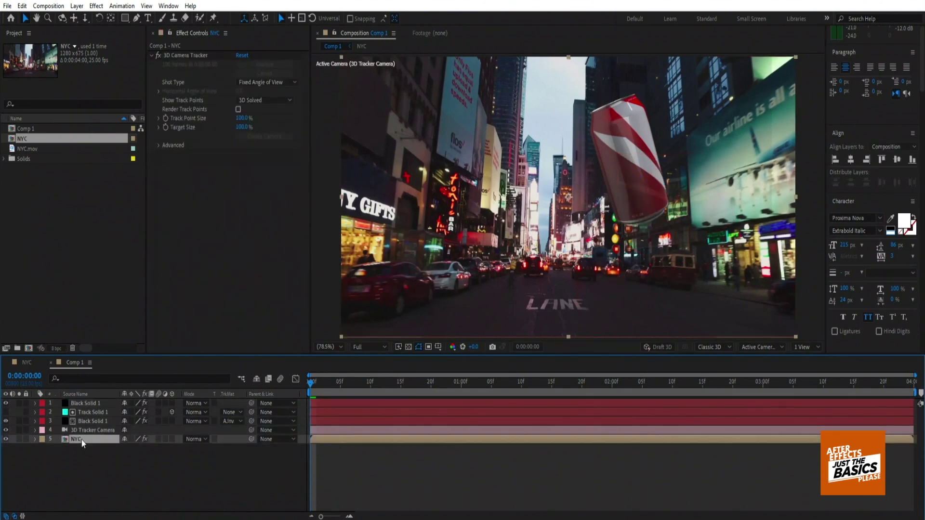
key("ctrl+d")
left_click_drag(75, 435, 77, 400)
left_click(229, 411)
left_click(236, 438)
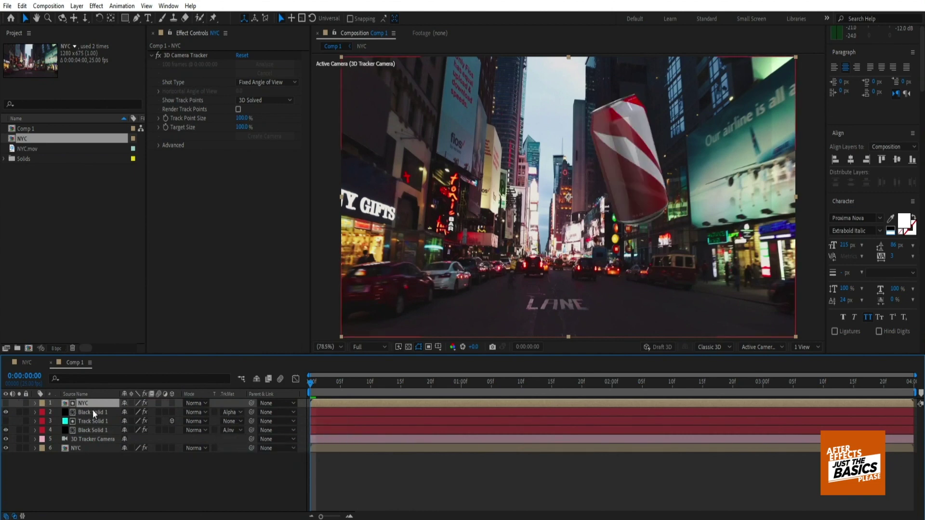
left_click(91, 412)
left_click(230, 413)
left_click(254, 424)
left_click_drag(79, 404, 77, 415)
left_click(229, 411)
left_click(236, 438)
Shift the matted NYC footage copy so the buildings fill the can
left_click_drag(571, 232, 790, 210)
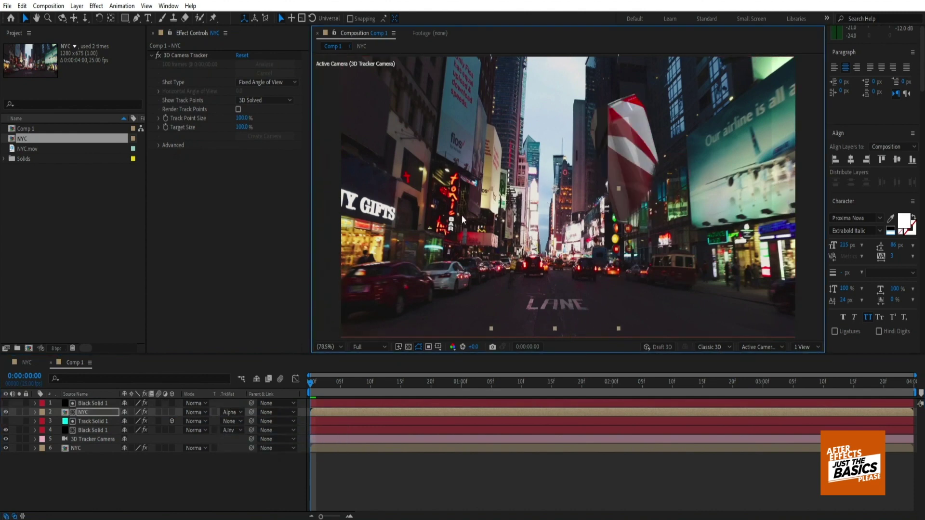
left_click_drag(783, 194, 586, 211)
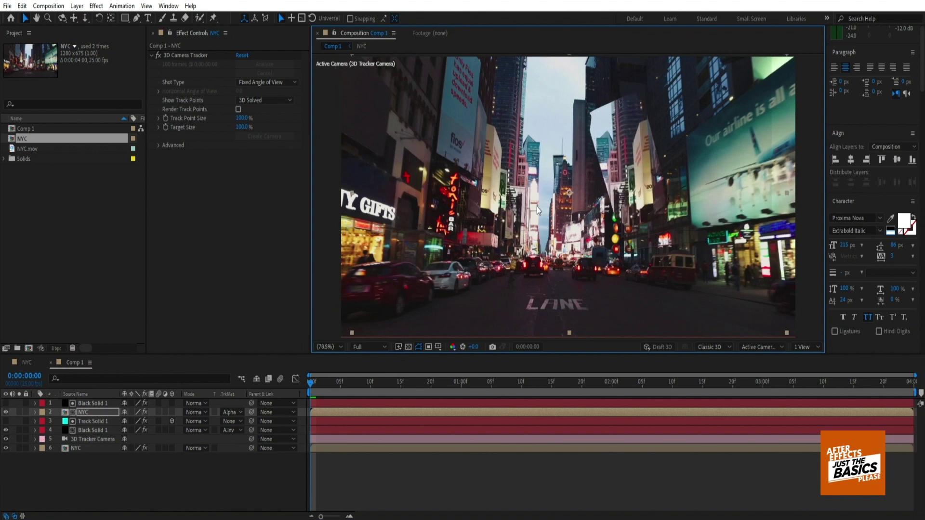
left_click(99, 6)
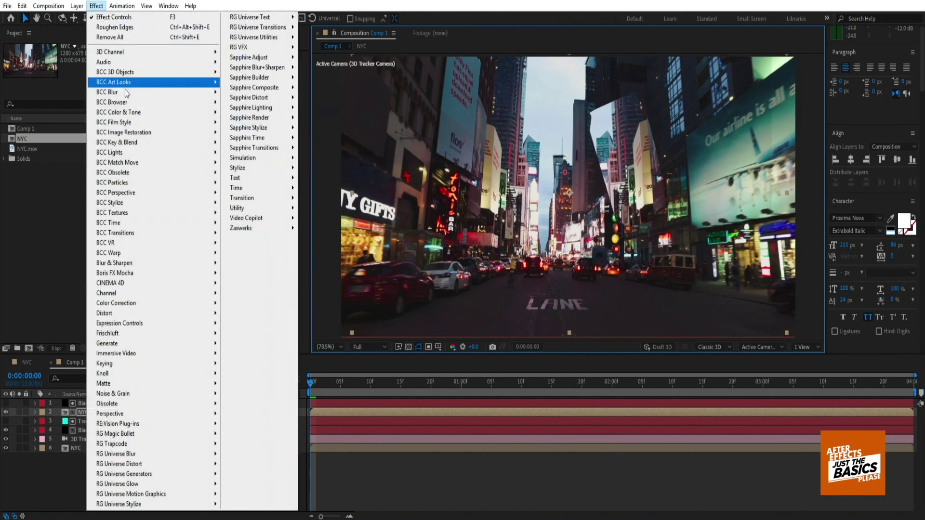
Give the NYC copy a Gaussian Blur of 15.3 and set its blending mode to Hard Light
mouse_move(163, 264)
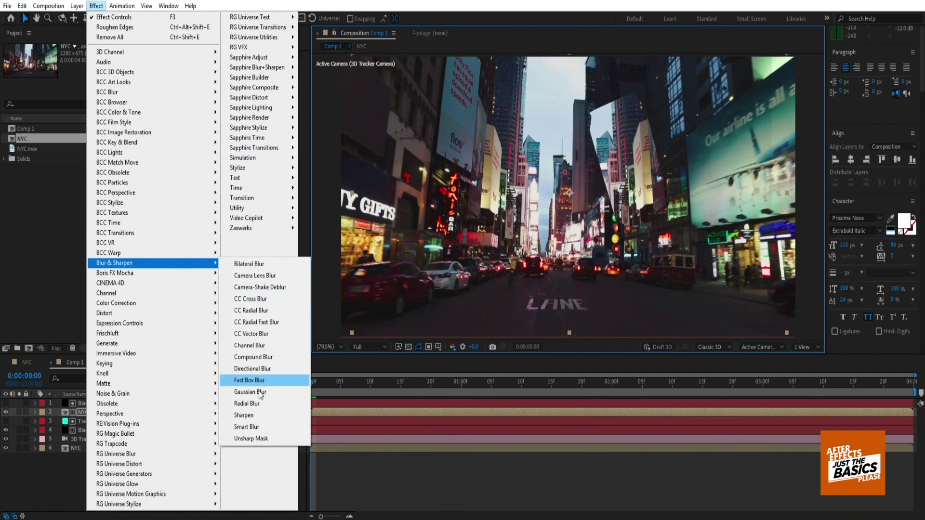
left_click(250, 393)
left_click_drag(269, 165, 311, 165)
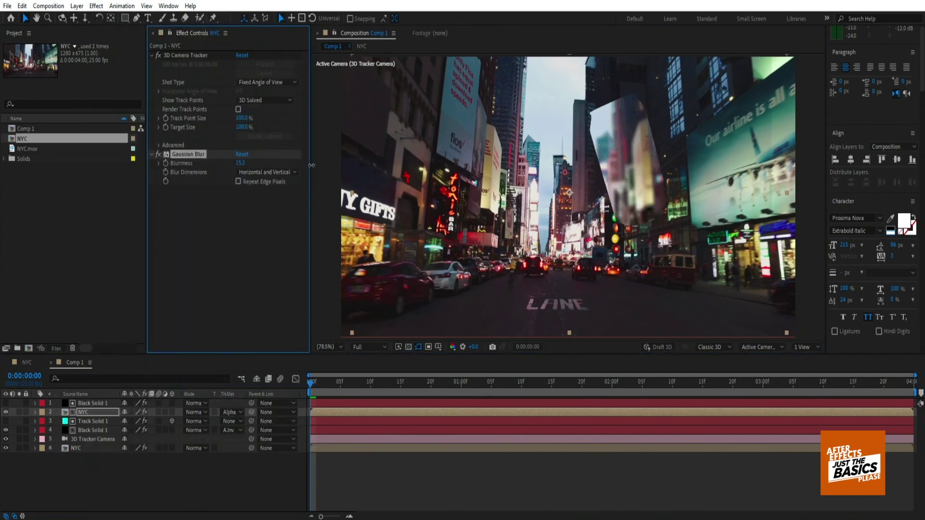
left_click(198, 414)
left_click(250, 279)
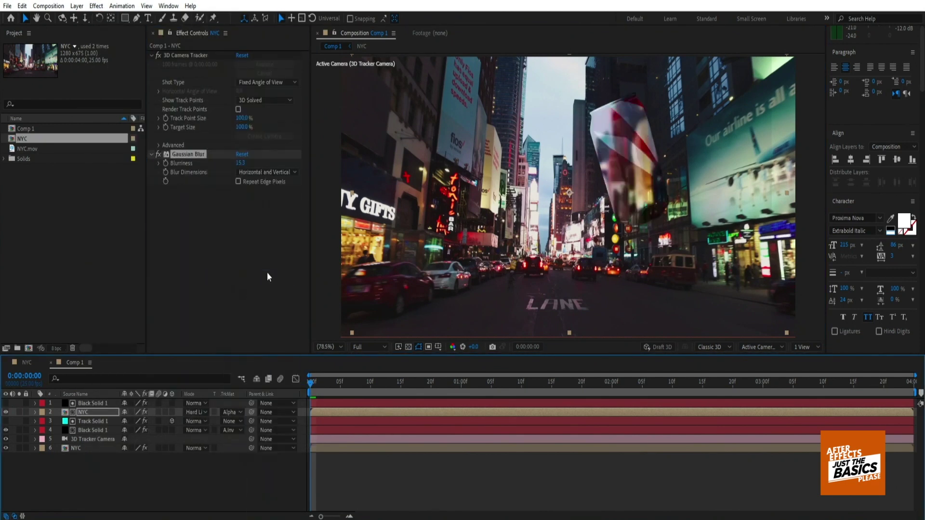
Draw an inverted, feathered elliptical mask over the can, stretch it taller, and preview
left_click_drag(124, 17, 150, 45)
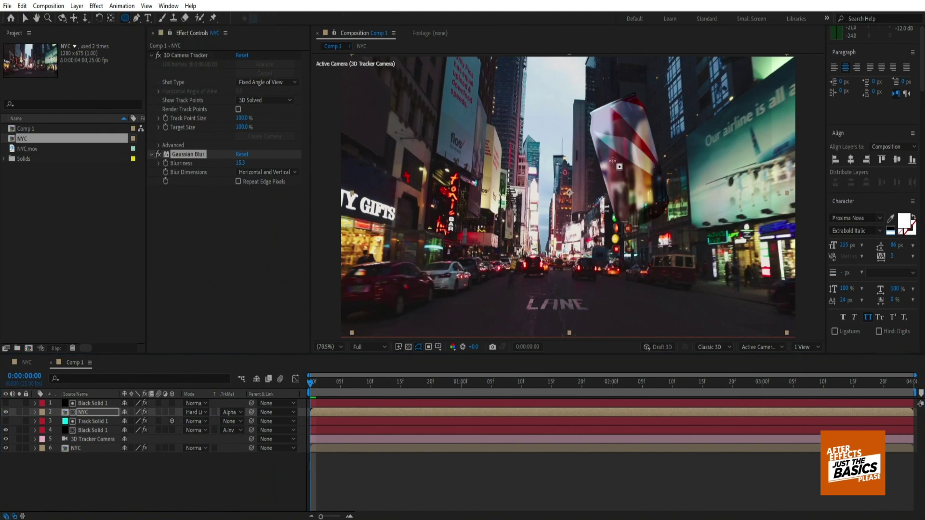
left_click_drag(604, 153, 672, 231)
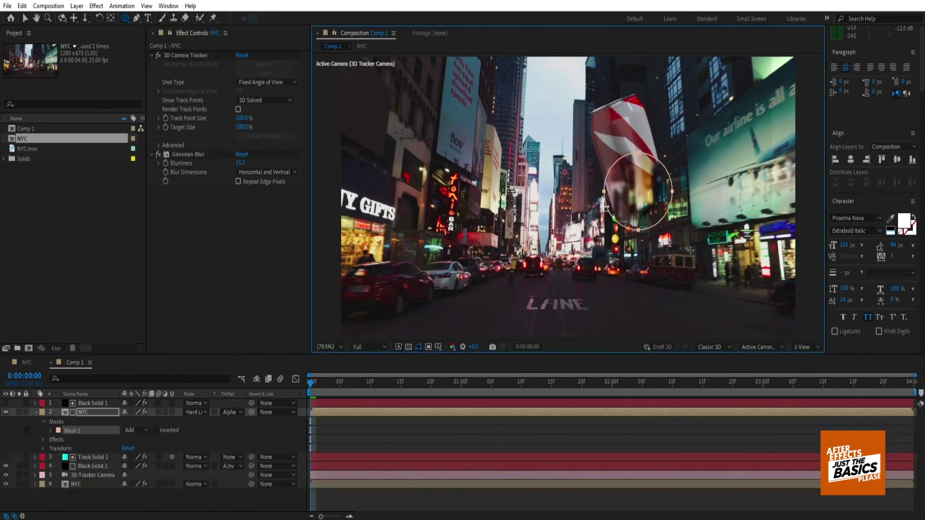
left_click(156, 430)
left_click(49, 431)
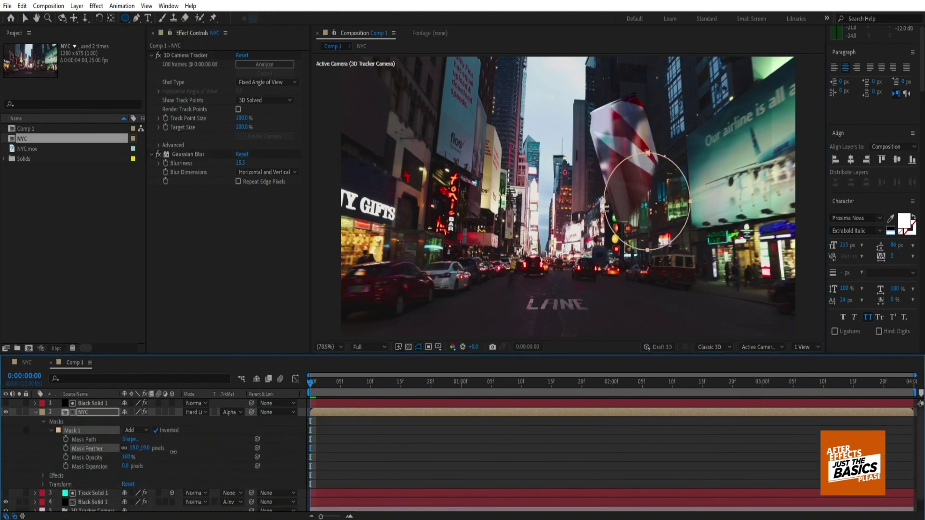
left_click(351, 450)
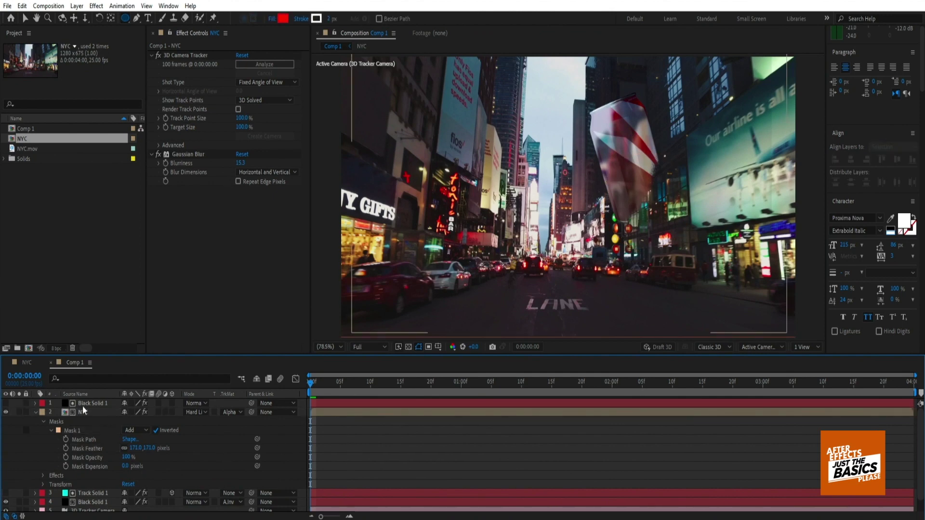
left_click(35, 412)
key("v")
left_click(83, 412)
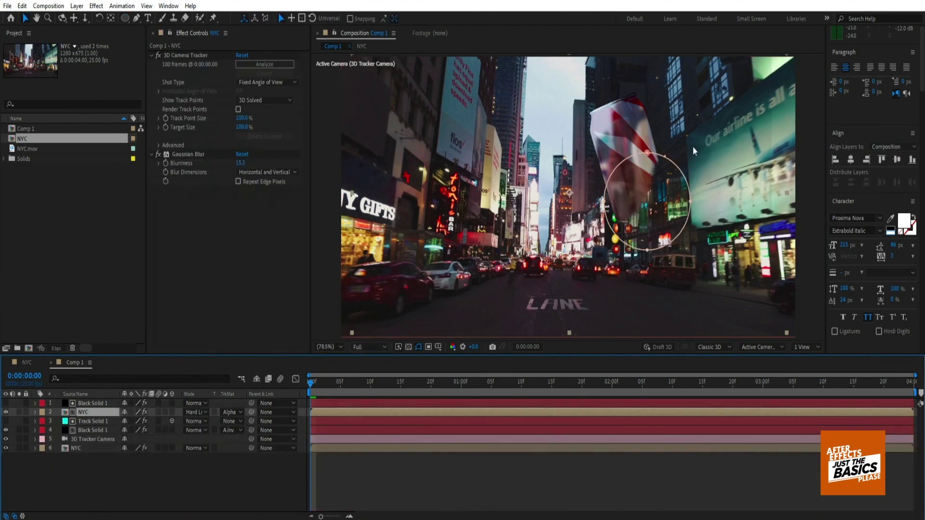
left_click_drag(647, 153, 654, 120)
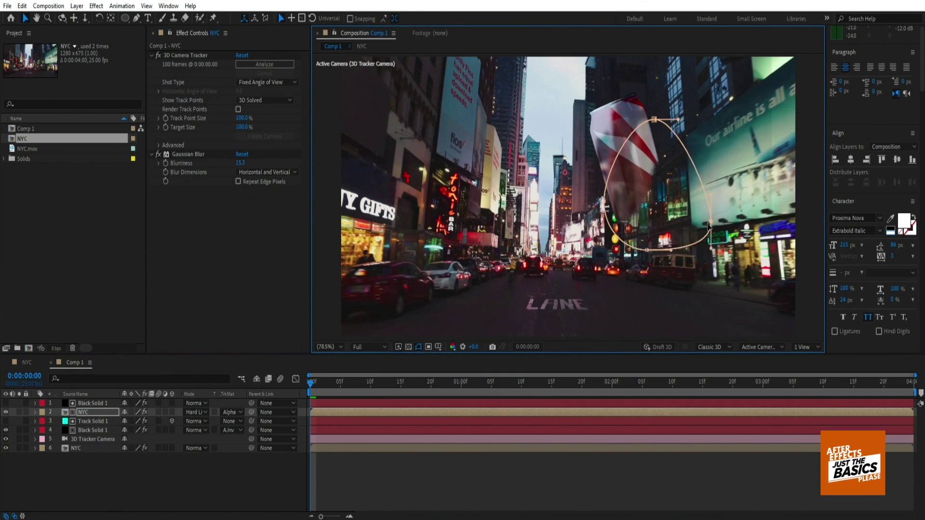
left_click(484, 473)
key("space")
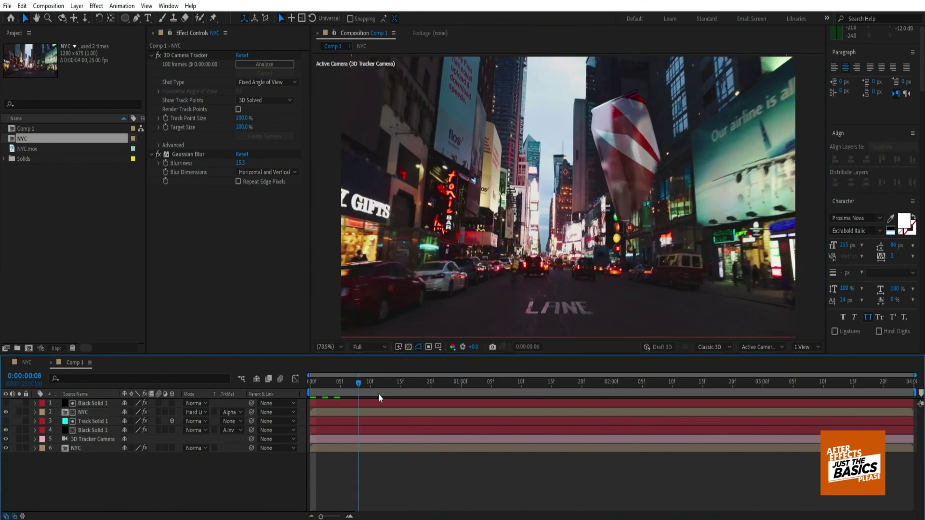
Try Linear Light, then set the NYC copy to Overlay and preview the finished composite
key("space")
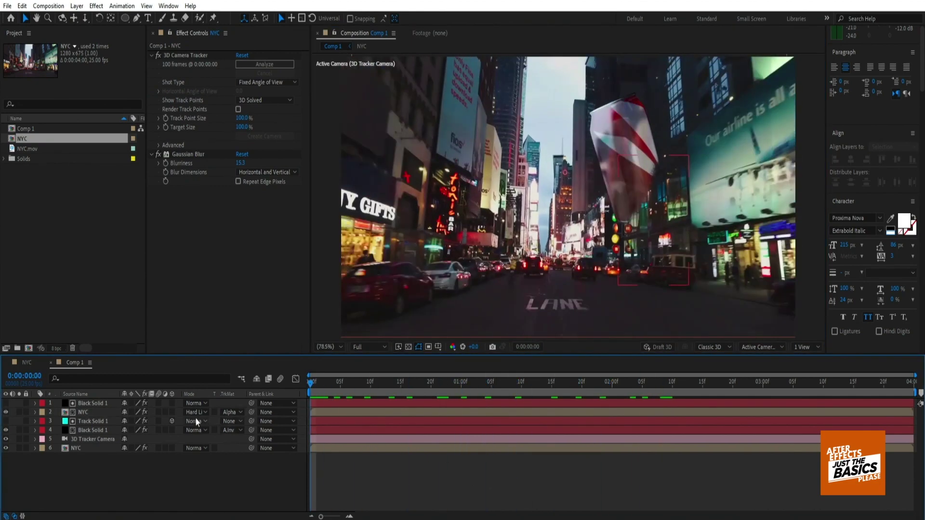
left_click(195, 412)
left_click(235, 290)
left_click(193, 412)
left_click(243, 256)
left_click(358, 473)
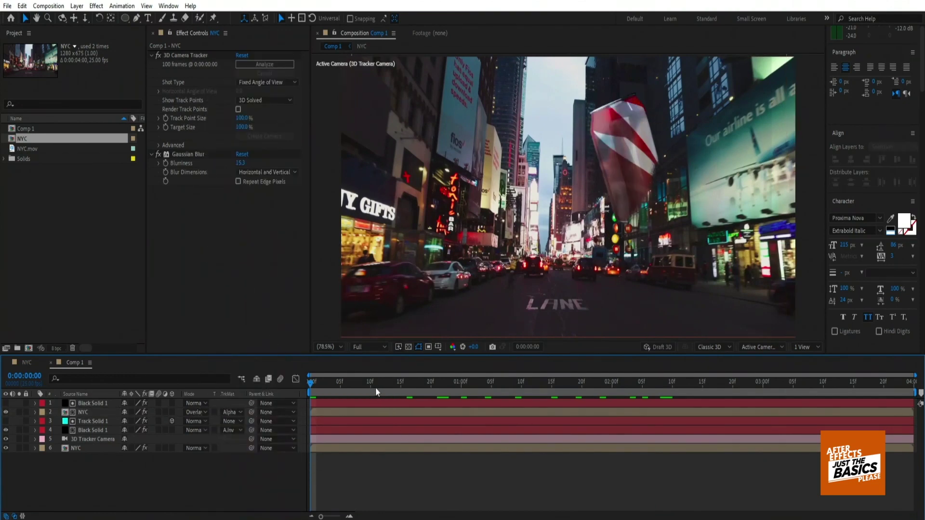
left_click(398, 420)
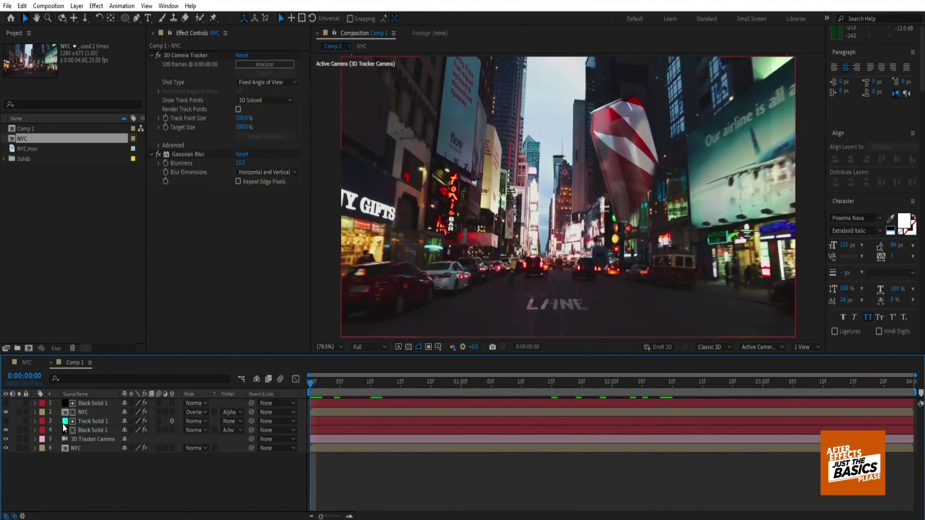
key("space")
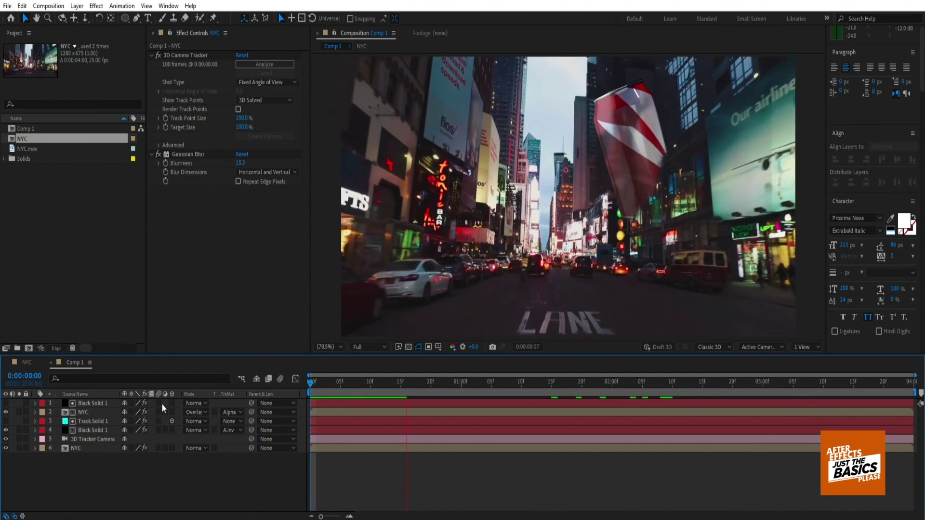